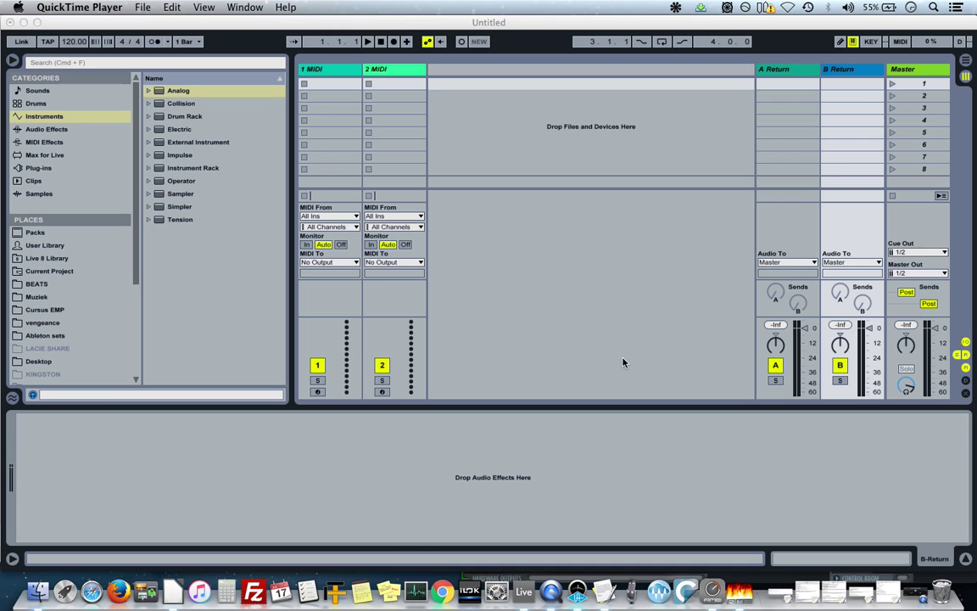
Step: Switch to LibreOffice Draw to examine the speaker and microphone feedback diagram, and return to Ableton Live
left_click(175, 592)
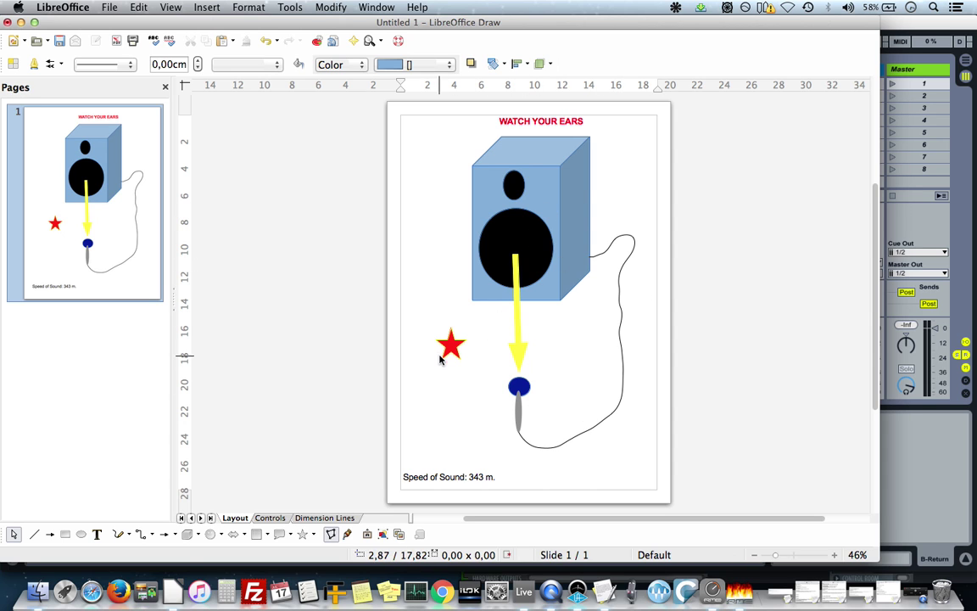
left_click(893, 30)
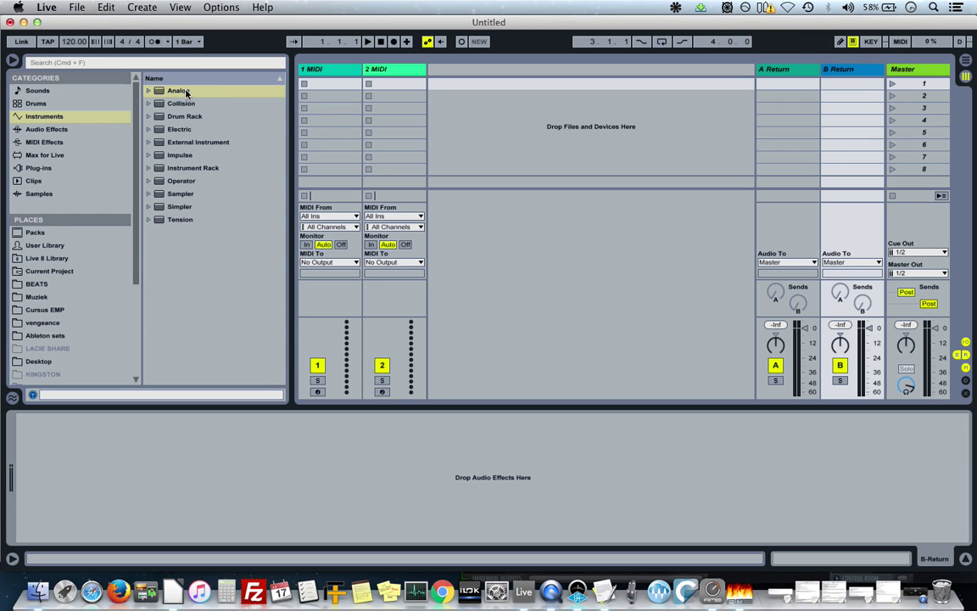
Step: Load the Analog instrument onto the first MIDI track and set oscillator 1's shape to noise
left_click_drag(186, 91, 329, 84)
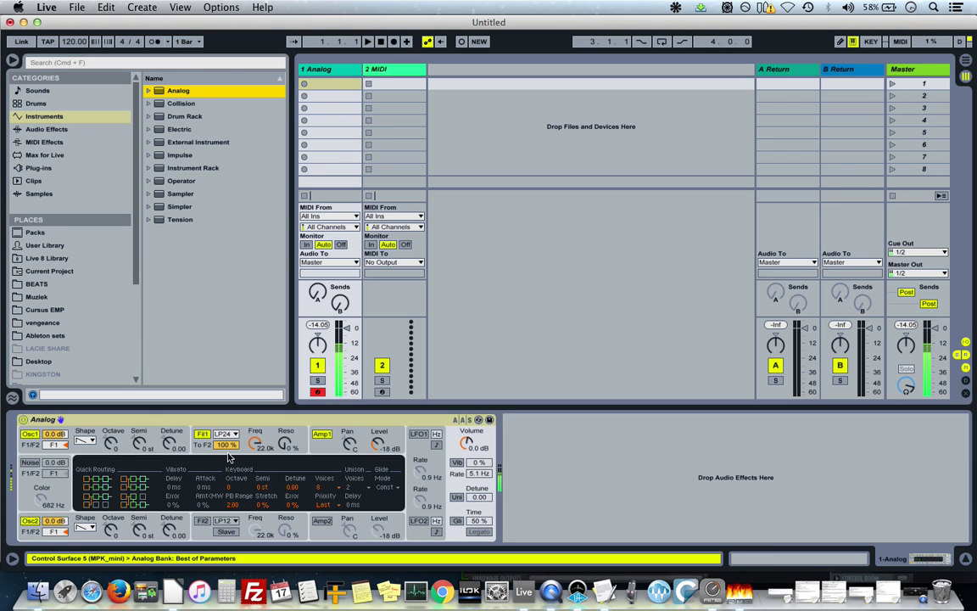
left_click(85, 440)
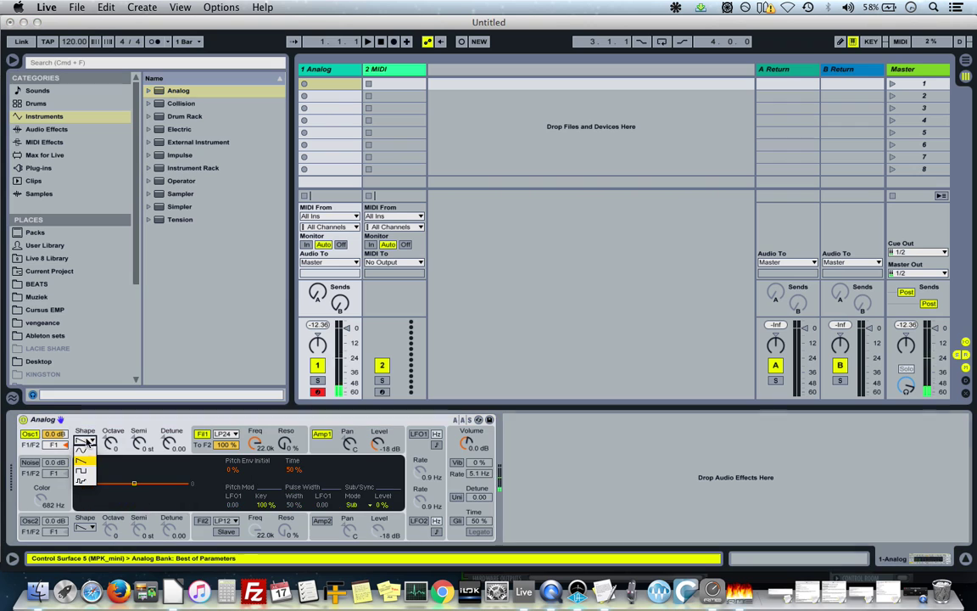
left_click(89, 481)
Step: Shape Analog's first amp envelope with a sustain of 0.00 and a decay of 58 ms
left_click(292, 449)
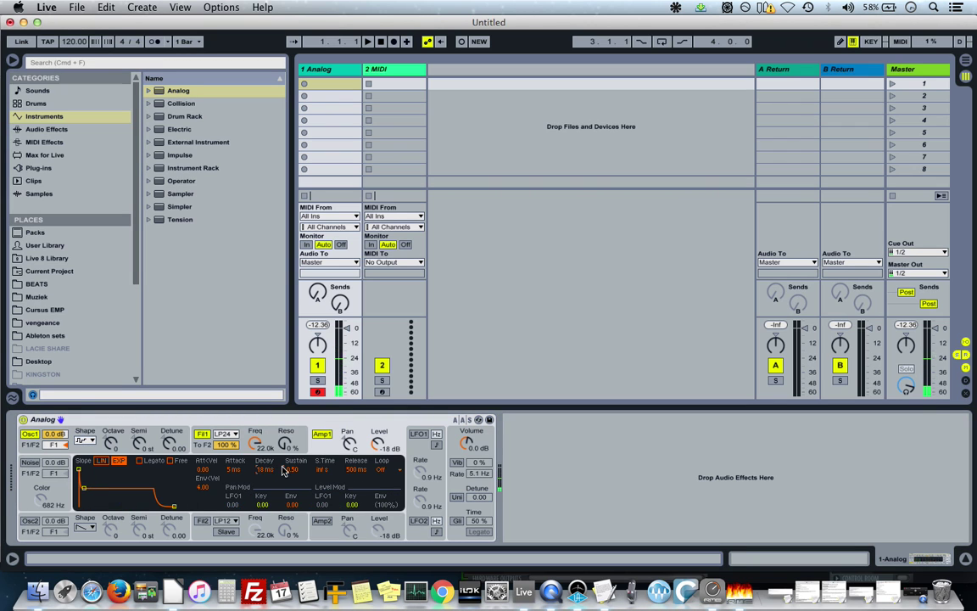
mouse_move(284, 472)
left_mouse_down()
mouse_move(285, 500)
mouse_move(266, 469)
mouse_move(272, 462)
left_mouse_up()
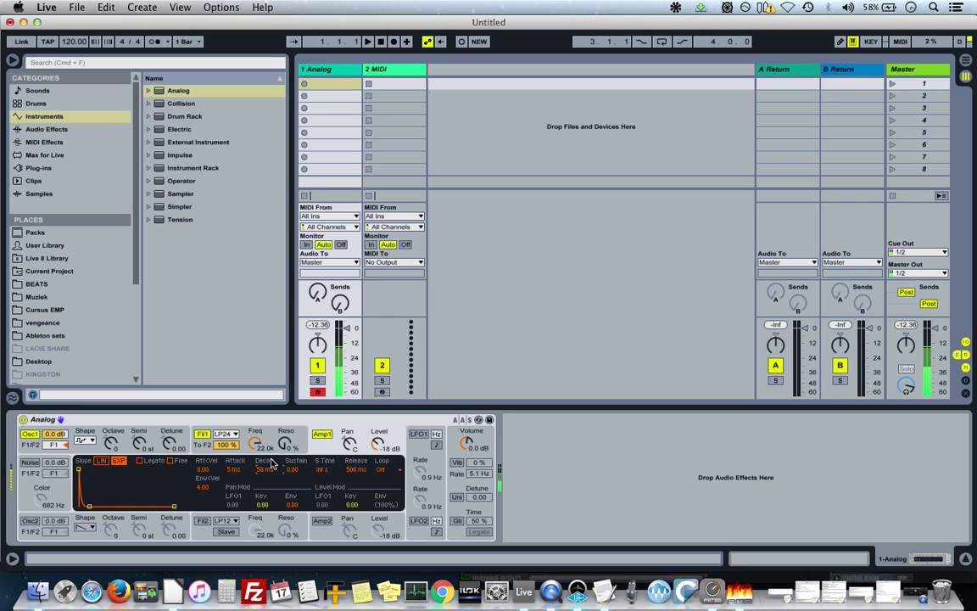
Step: Examine the loudspeaker drawing in LibreOffice Draw again, and switch back to the Ableton Live set
left_click(172, 591)
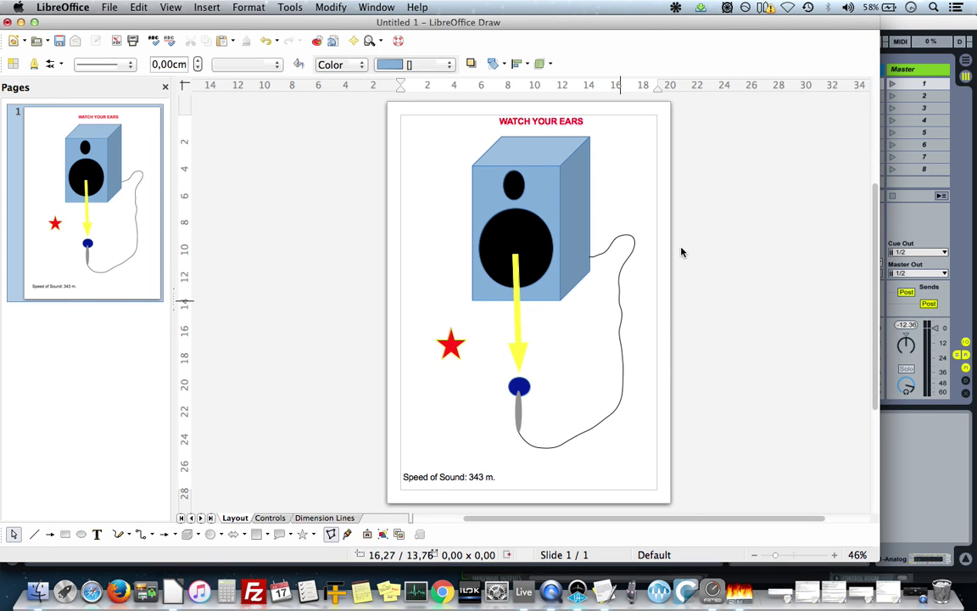
left_click(912, 8)
left_click(940, 28)
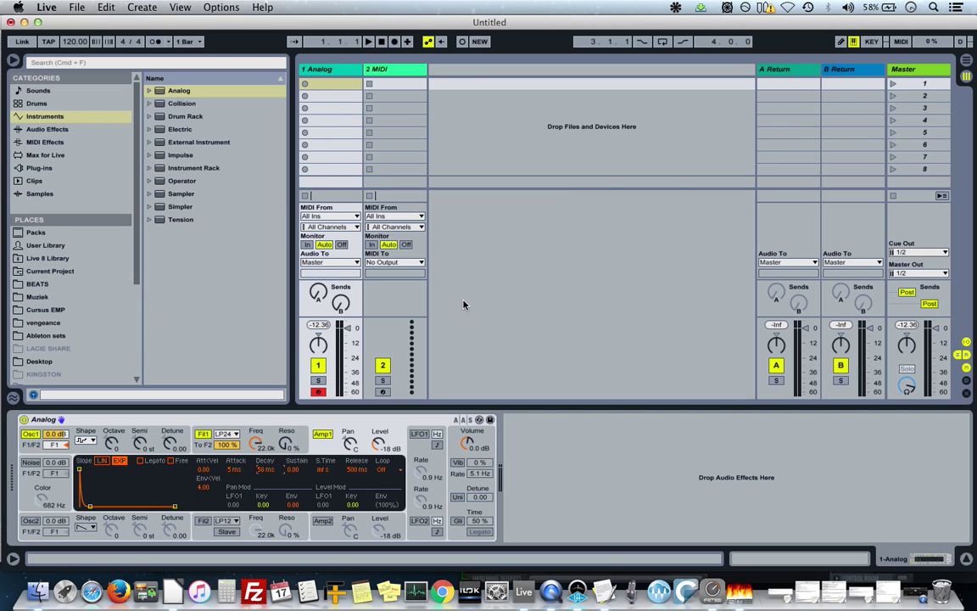
Step: Raise send A of the Analog track to its maximum
left_click_drag(318, 292, 318, 274)
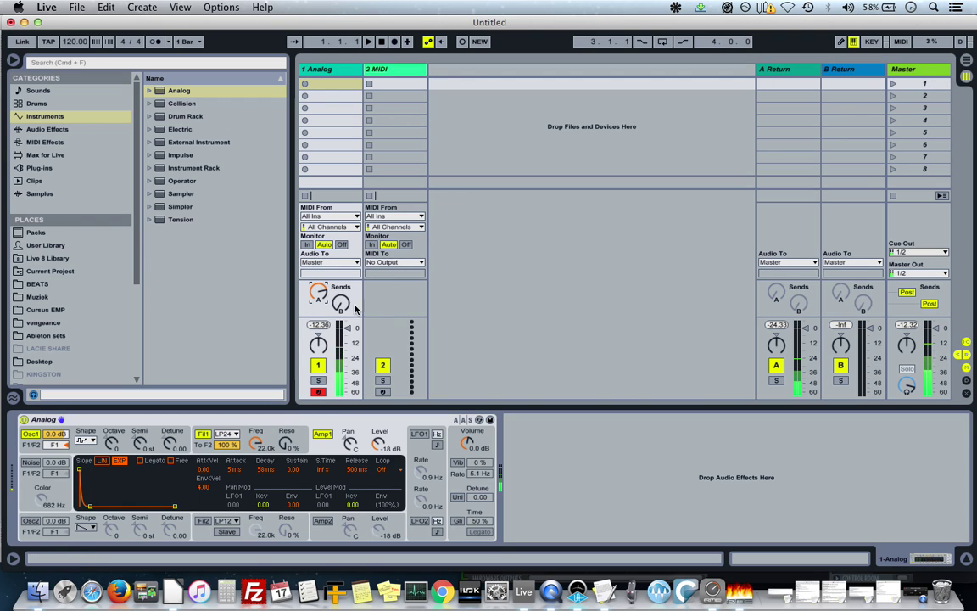
left_click_drag(318, 292, 318, 250)
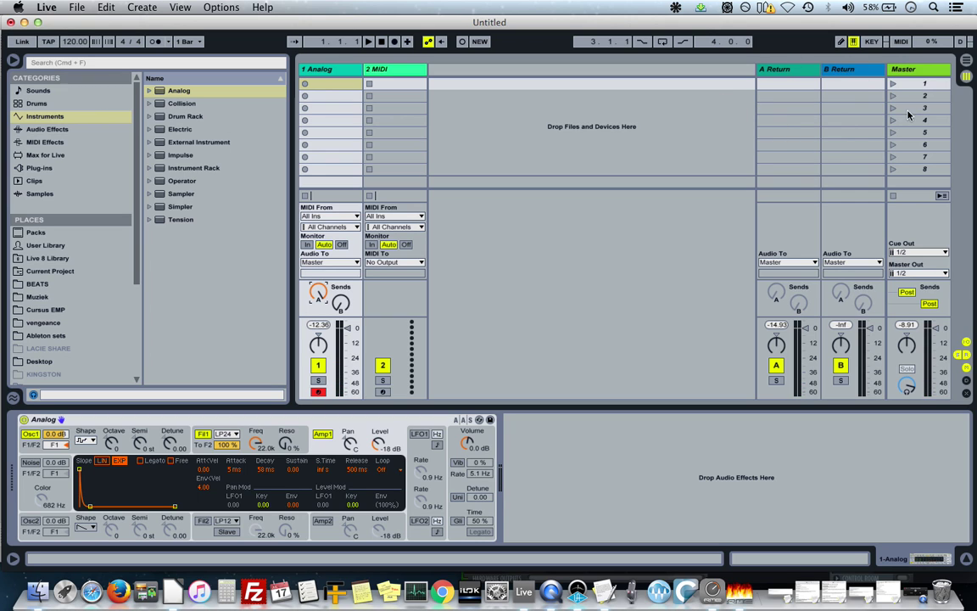
Step: Rename return track A as Speaker
left_click(774, 69)
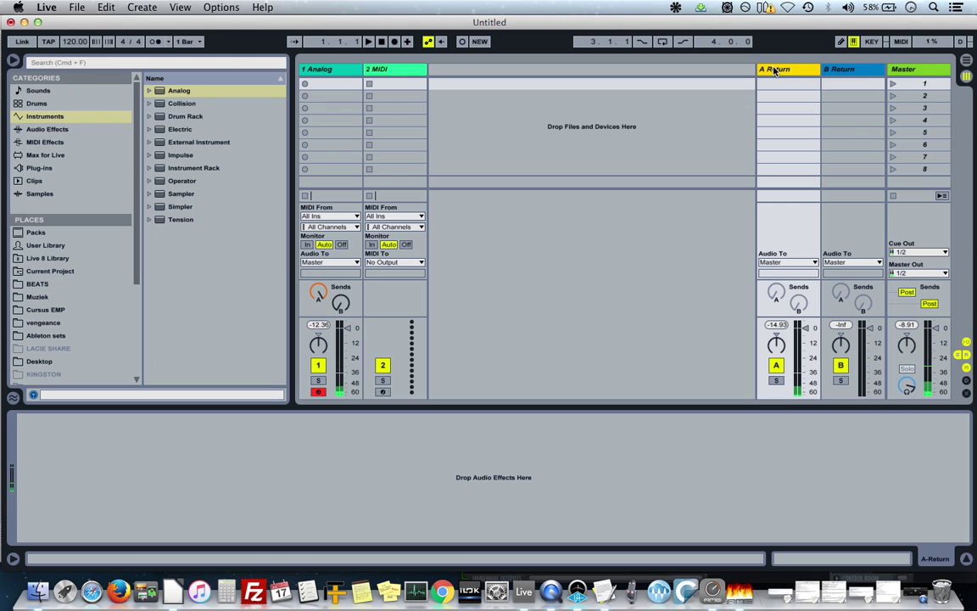
key("super+r")
type("Speaker")
key("Return")
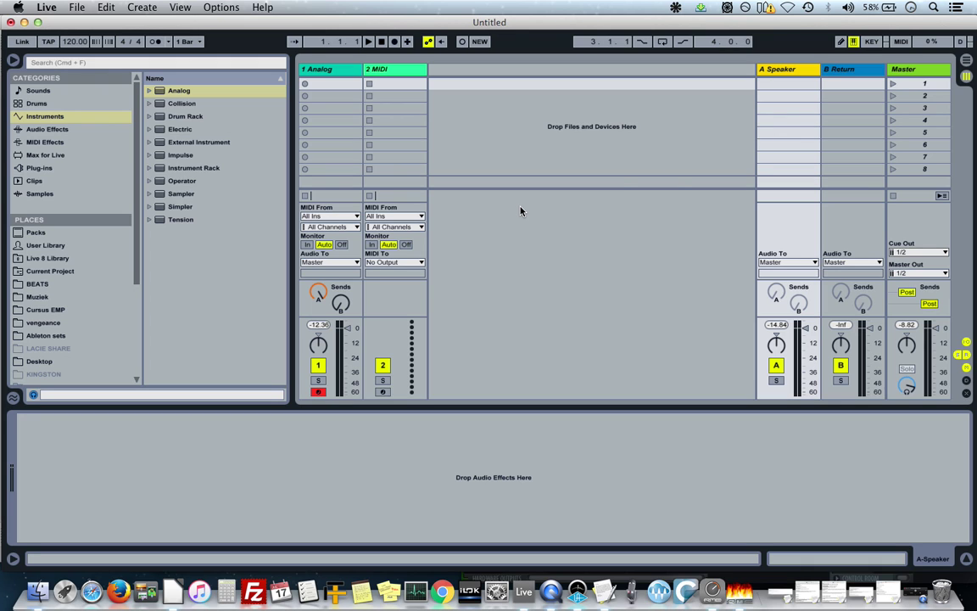
Step: Add a Limiter to the Master track and set its ceiling to -10.0 dB
left_click(56, 130)
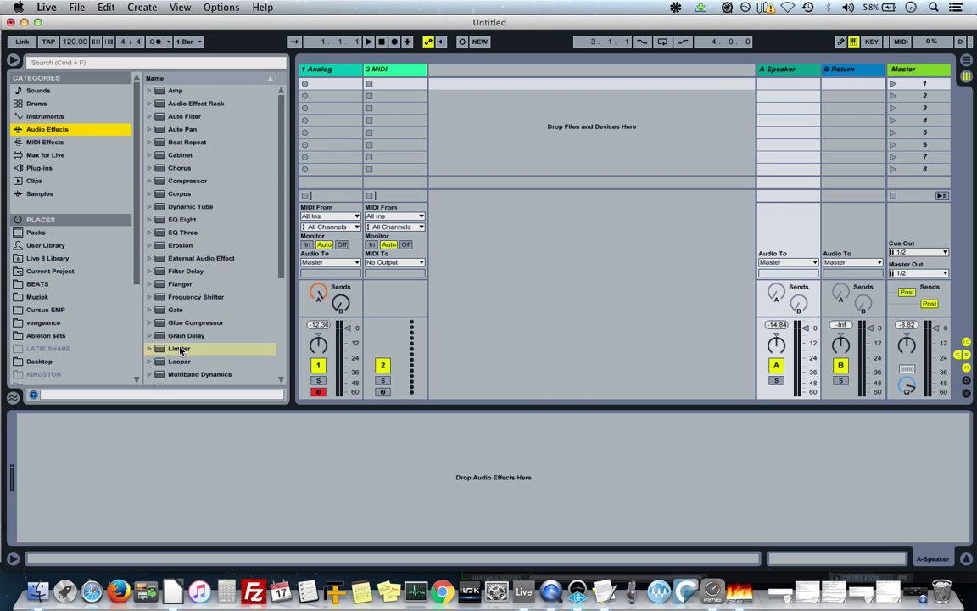
left_click_drag(181, 350, 919, 69)
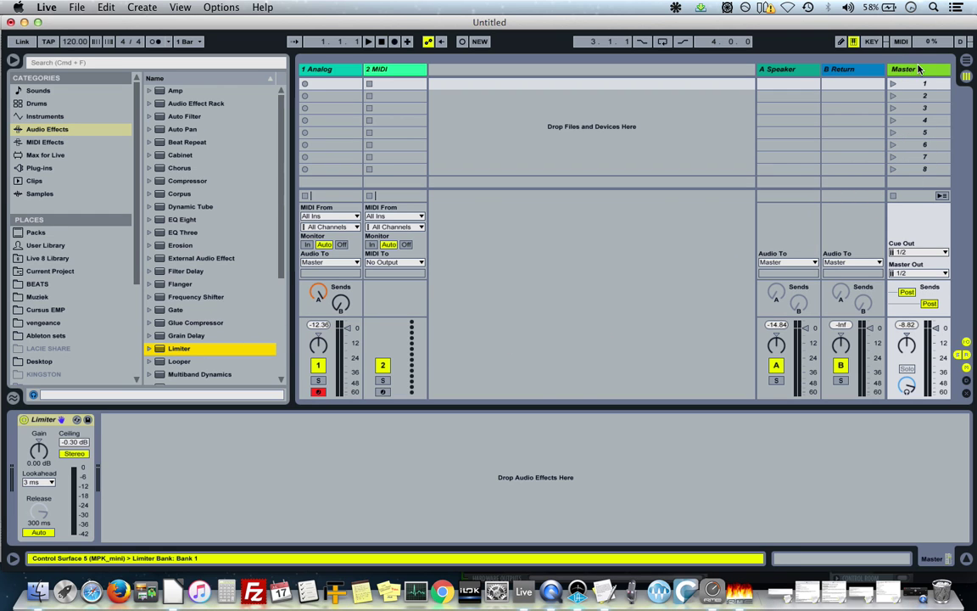
left_click(75, 442)
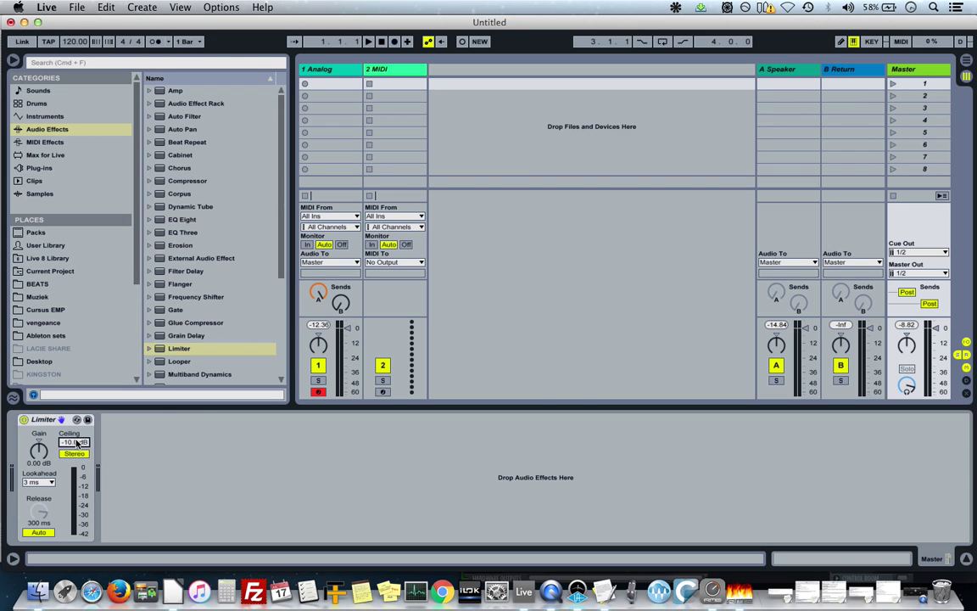
left_click(46, 420)
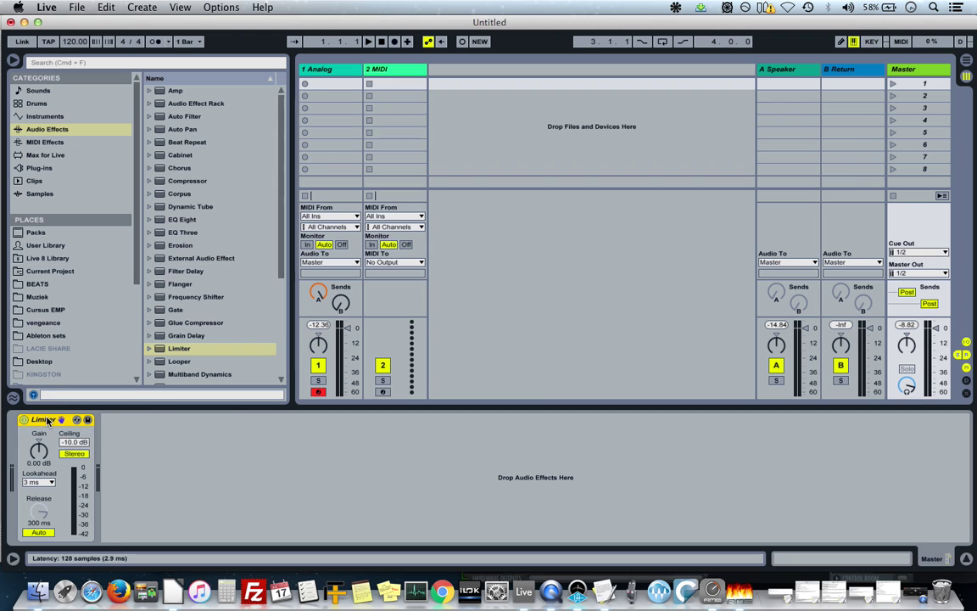
Step: Check the ear-safety diagram in LibreOffice Draw, and return to the Master track in Ableton Live
left_click(173, 591)
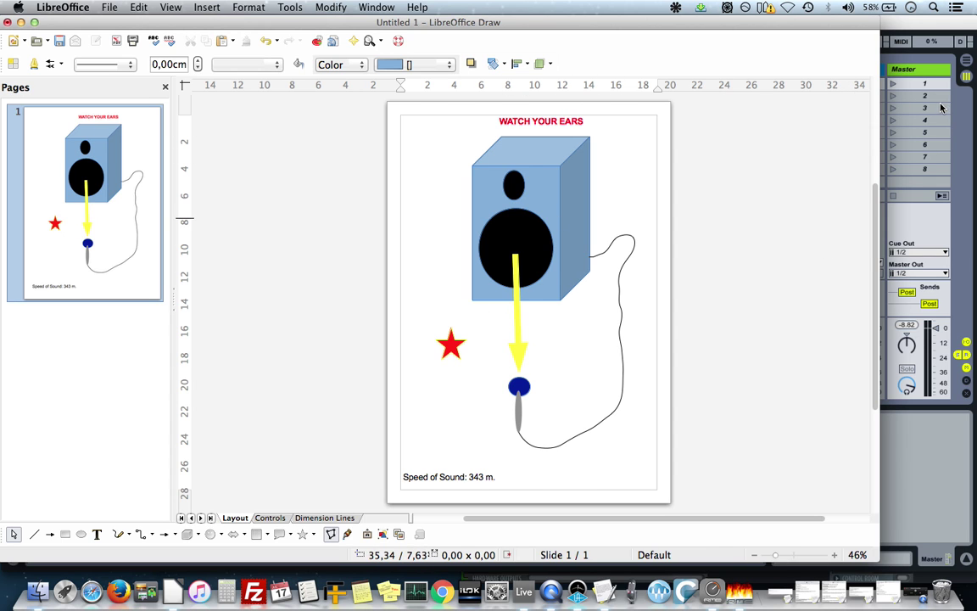
left_click(912, 66)
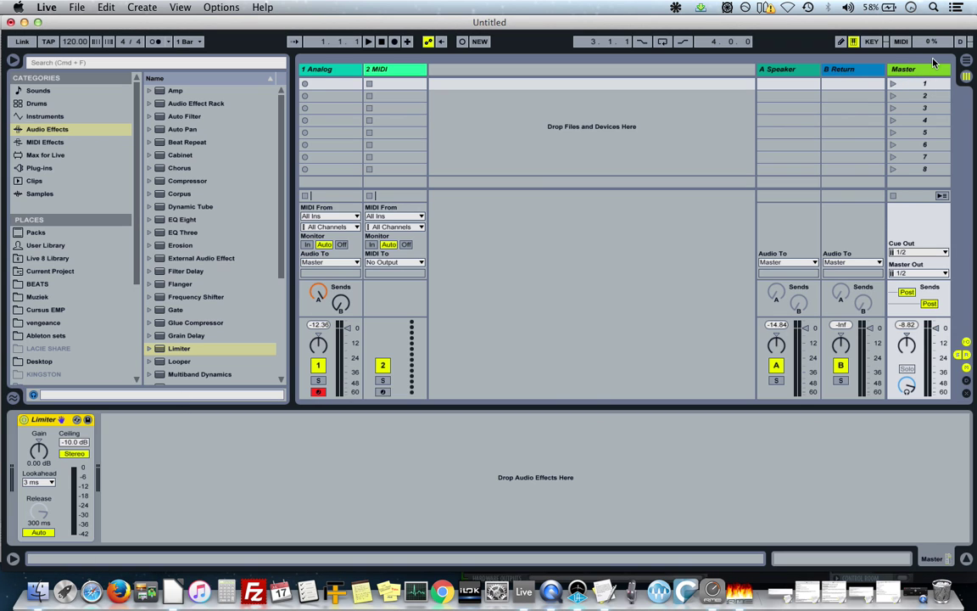
left_click(935, 68)
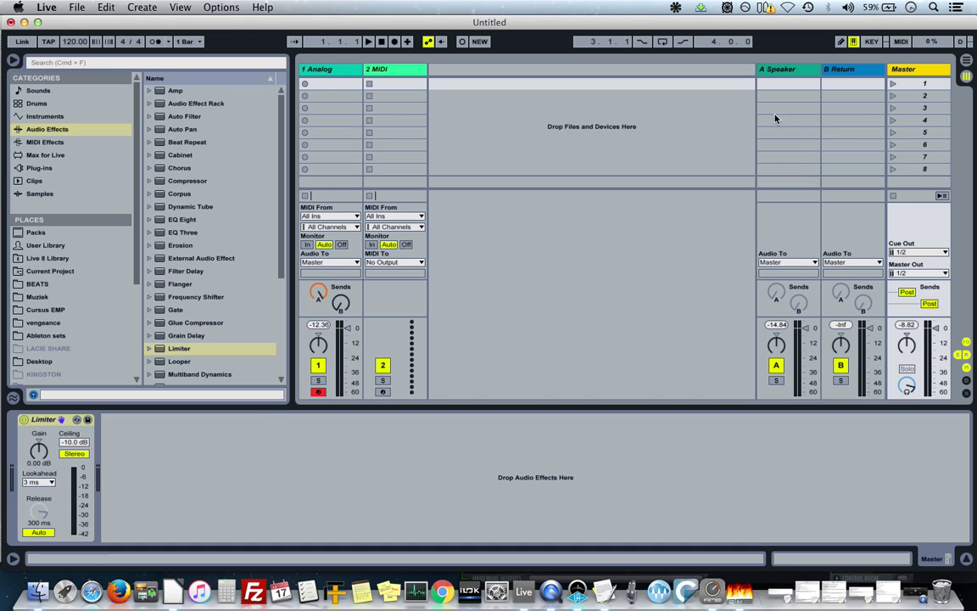
Step: Rename return track B as Microphone
left_click(795, 74)
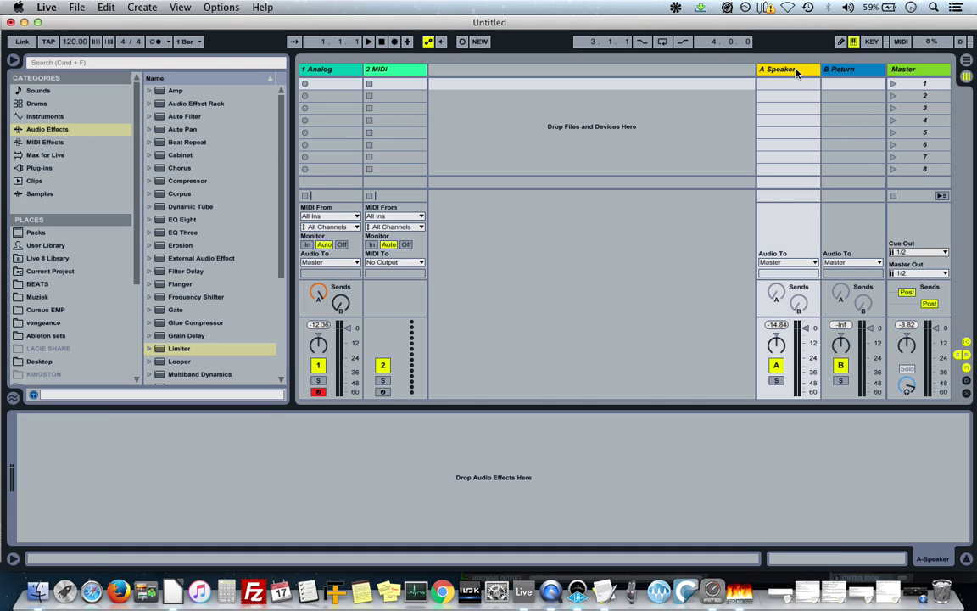
left_click(858, 71)
right_click(865, 71)
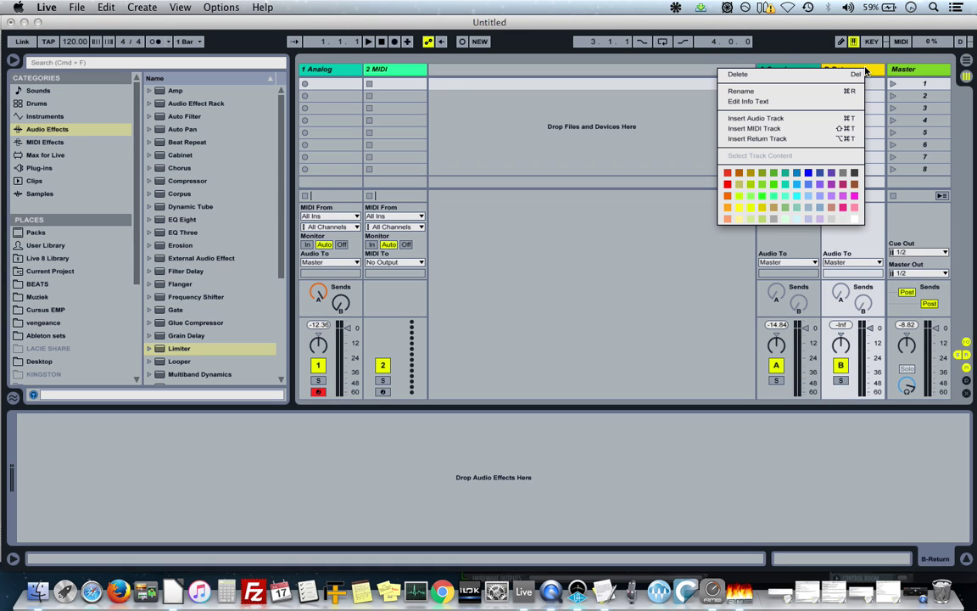
left_click(840, 91)
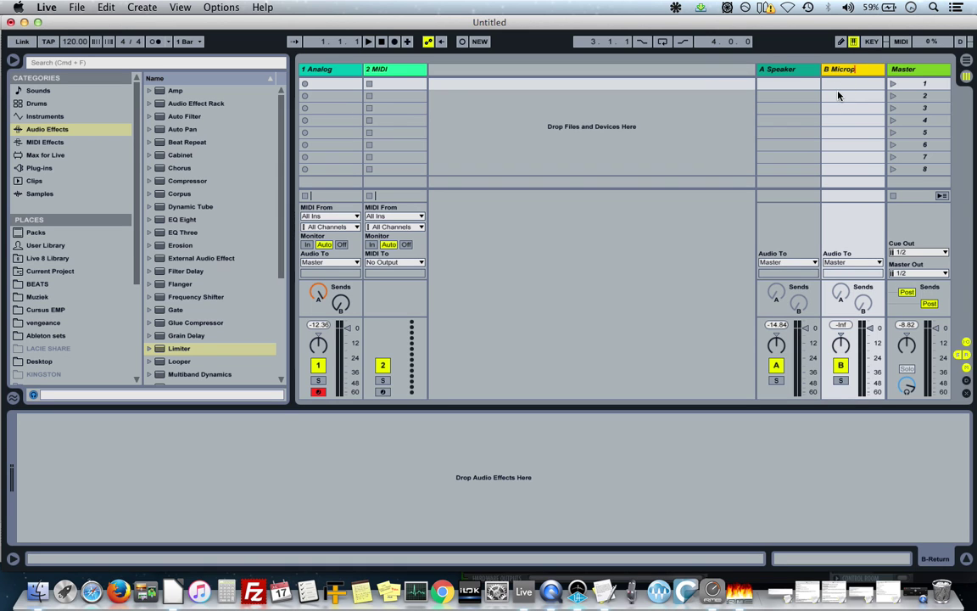
type("Microphone")
key("Return")
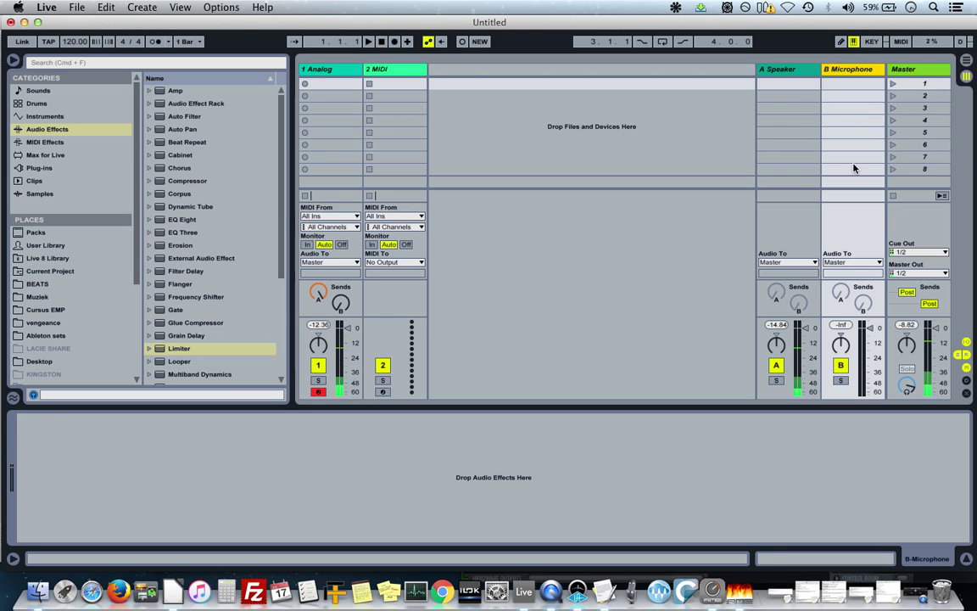
Step: View the speaker-to-microphone path in the LibreOffice Draw diagram, and return to Ableton Live's Speaker return track
left_click(184, 598)
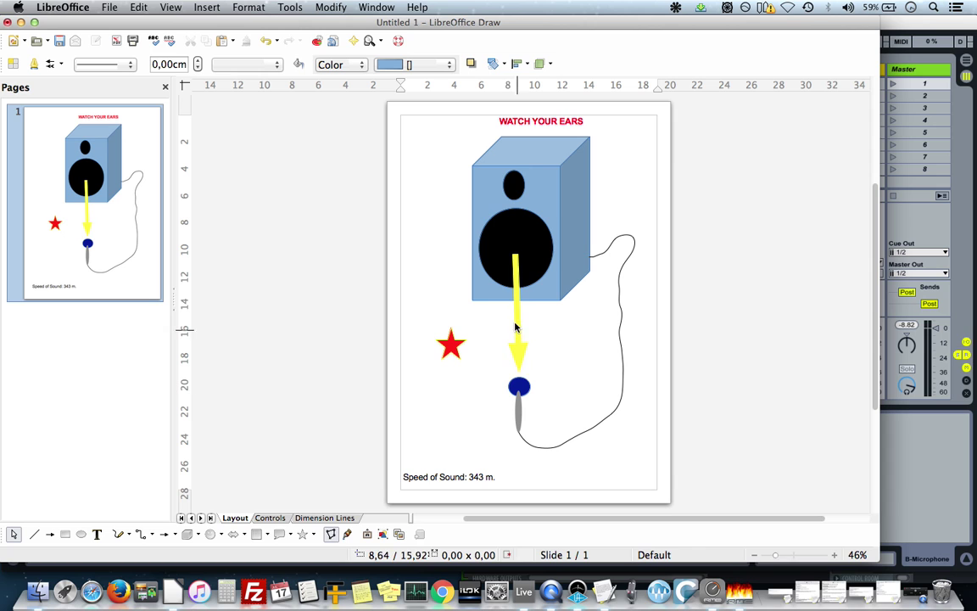
left_click(913, 81)
left_click(789, 71)
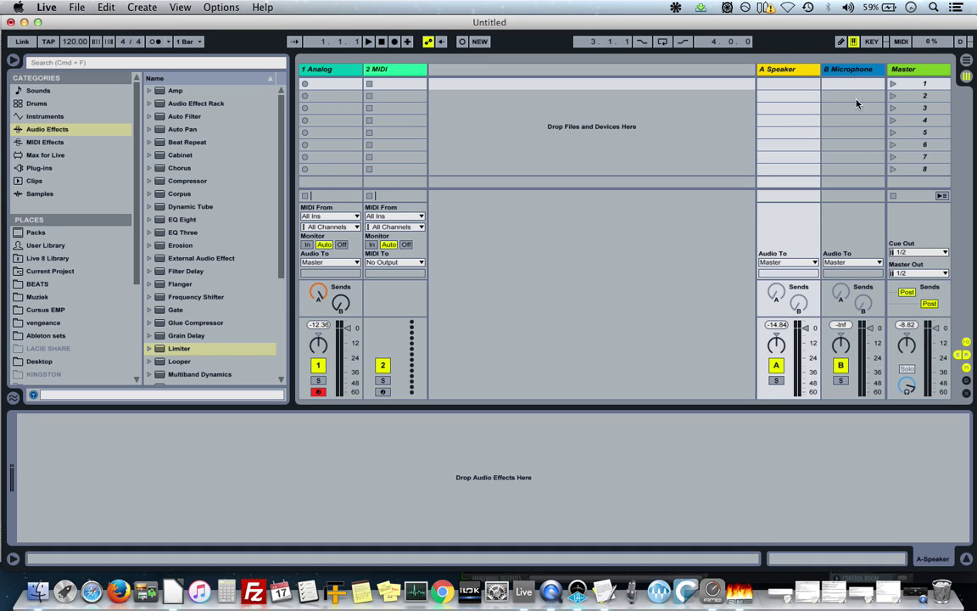
Step: Enable send A on the Microphone return track and raise it to its maximum
left_click(840, 291)
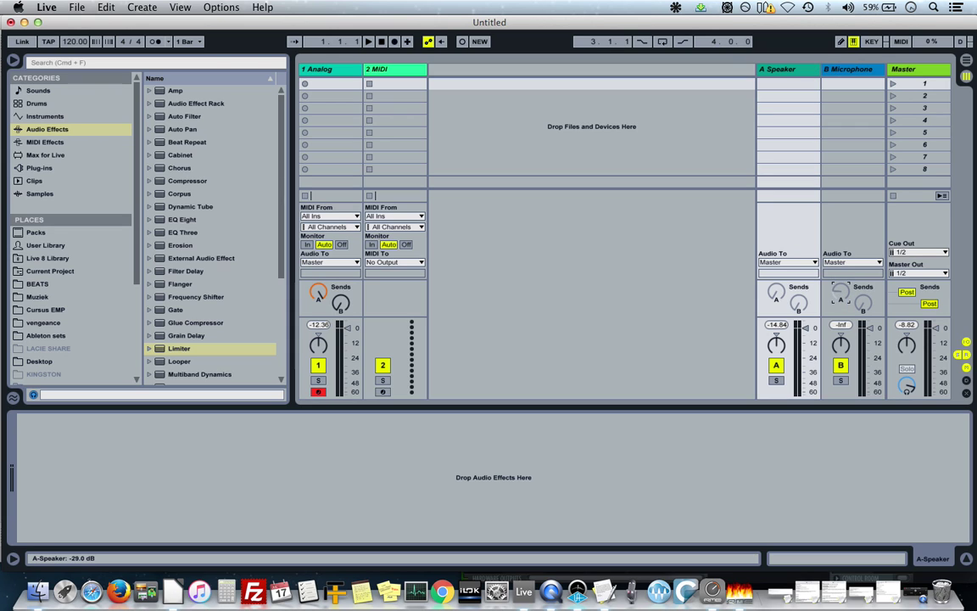
left_click_drag(840, 291, 840, 301)
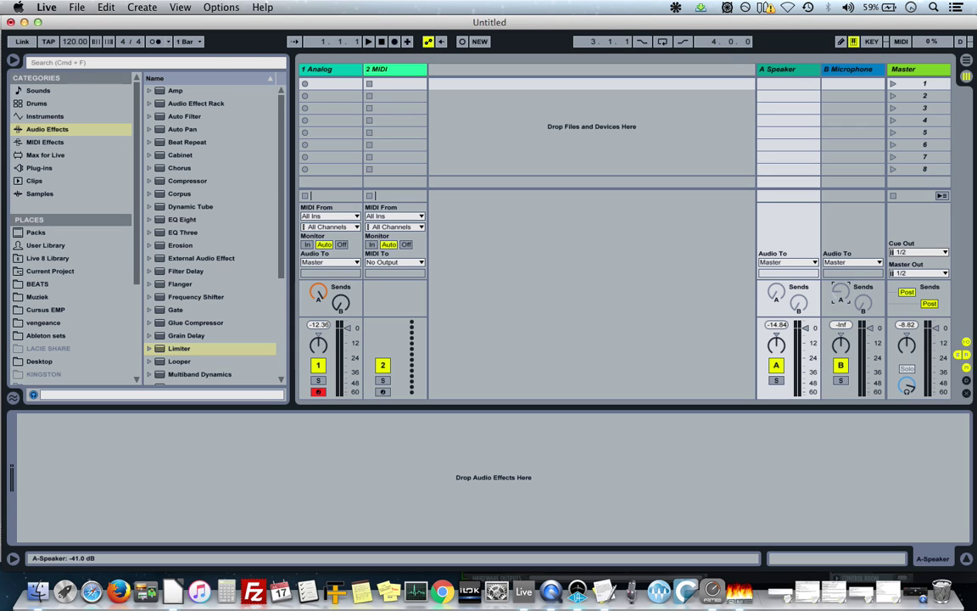
right_click(842, 297)
left_click(855, 305)
left_click_drag(842, 297, 841, 287)
right_click(797, 303)
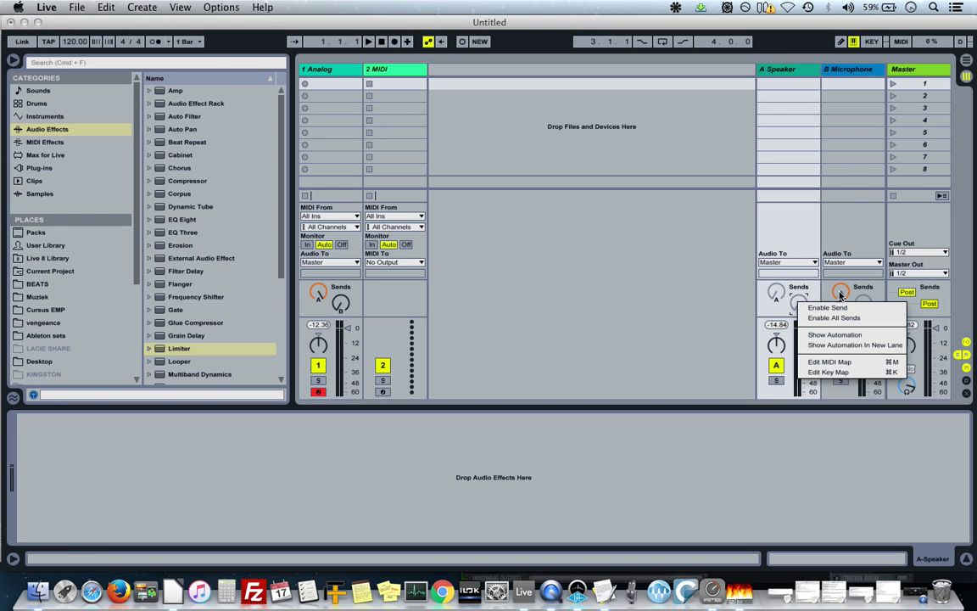
left_click(806, 69)
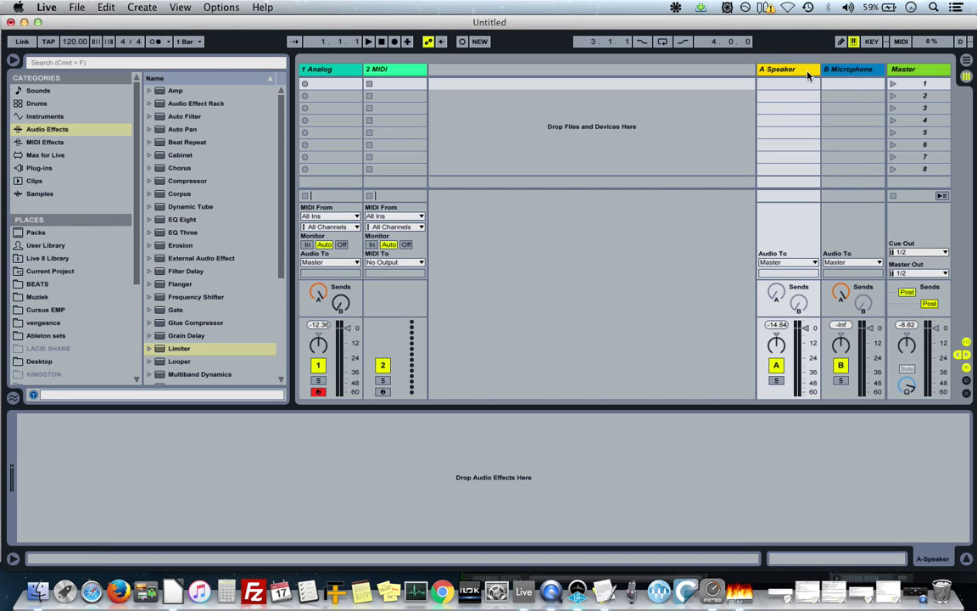
Step: Examine the speaker in the LibreOffice Draw diagram once more, and return to the Ableton Live set
left_click(172, 591)
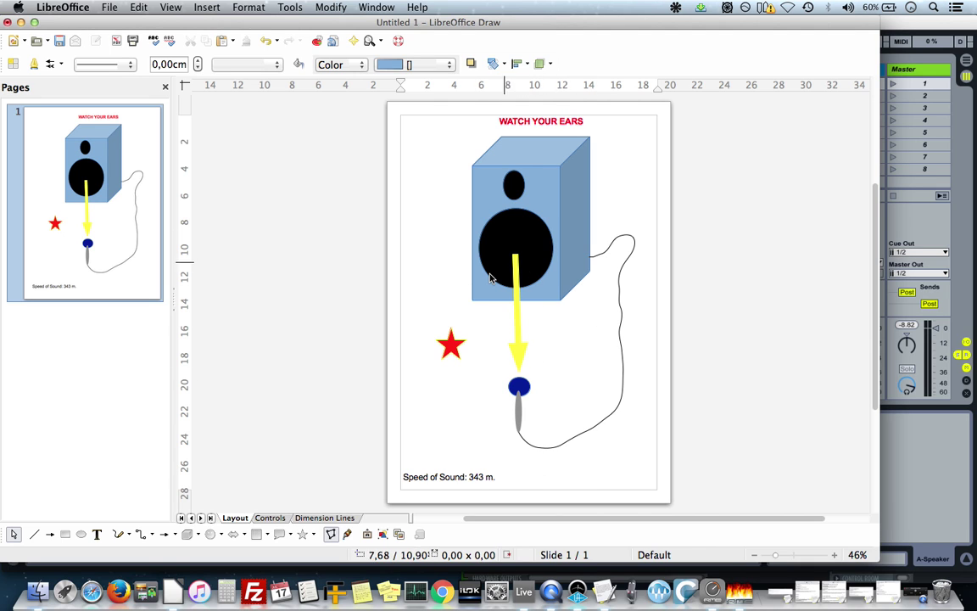
left_click(897, 30)
Step: Add a Reverb to the Speaker return track and set its Dry/Wet to 100 %
scroll(212, 288, "down", 5)
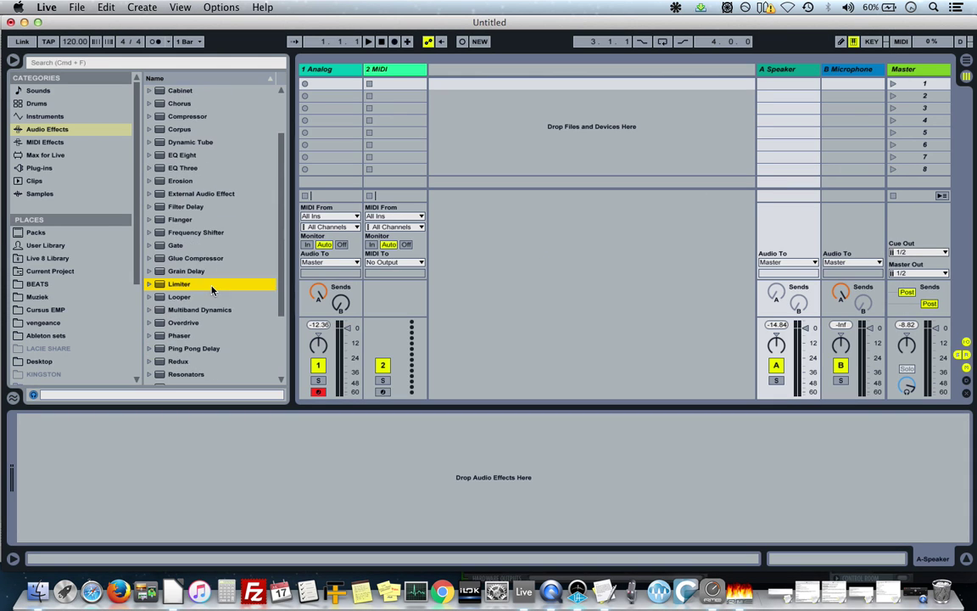
left_click_drag(181, 287, 799, 121)
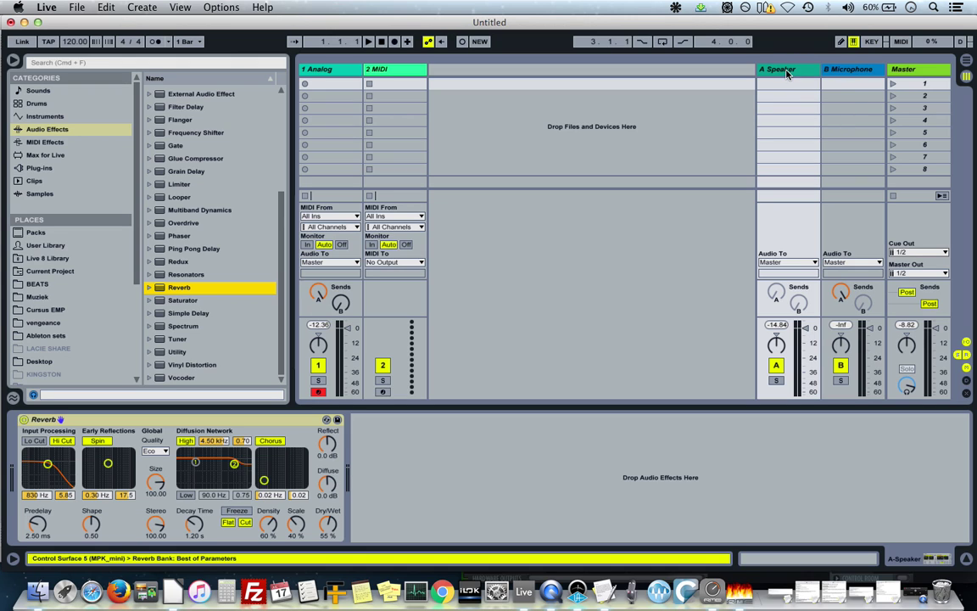
left_click(324, 535)
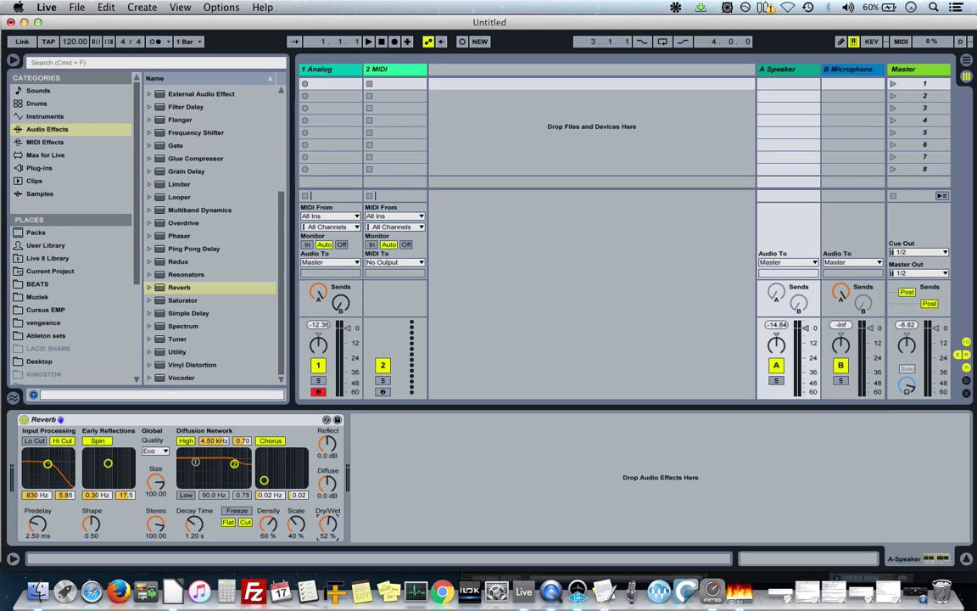
left_click_drag(324, 534, 324, 545)
left_click_drag(327, 523, 327, 480)
Step: Examine the distance between speaker and microphone in the LibreOffice Draw diagram, and return to Ableton Live's Reverb
left_click(497, 591)
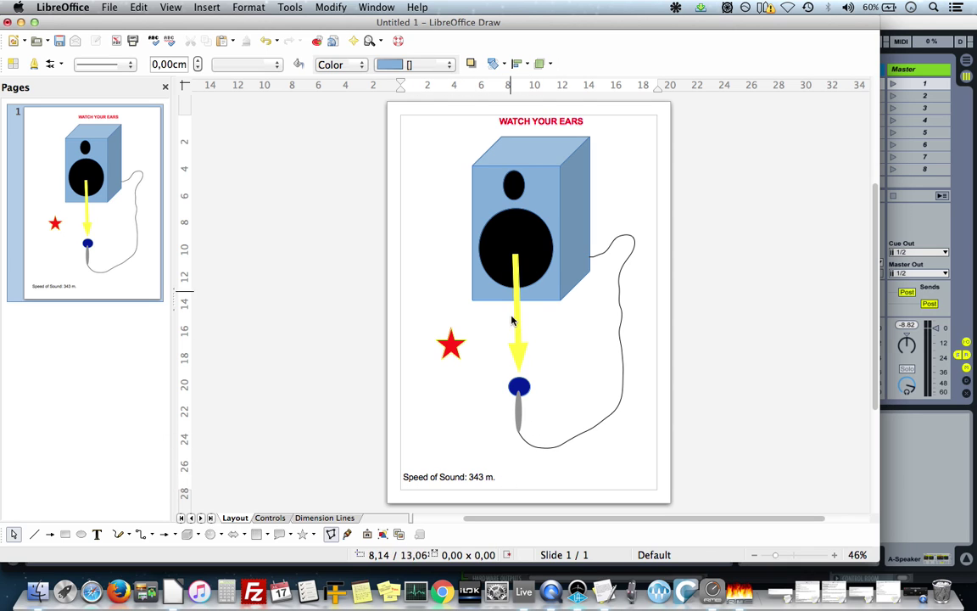
left_click(886, 34)
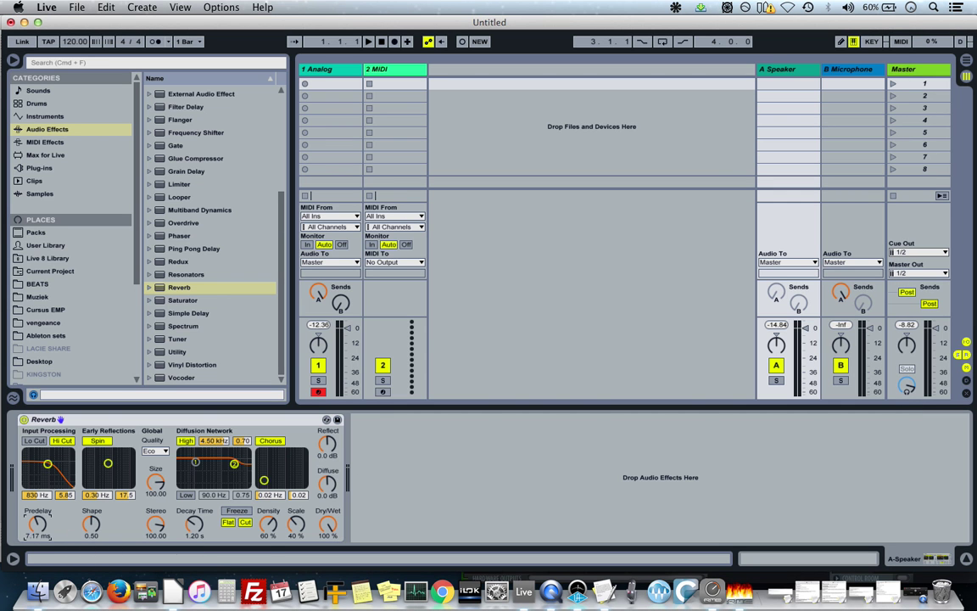
Step: Set the Reverb's Predelay to 30 ms and enable send B on the Speaker return track
left_click_drag(38, 524, 38, 517)
left_click(37, 534)
type("30")
key("Return")
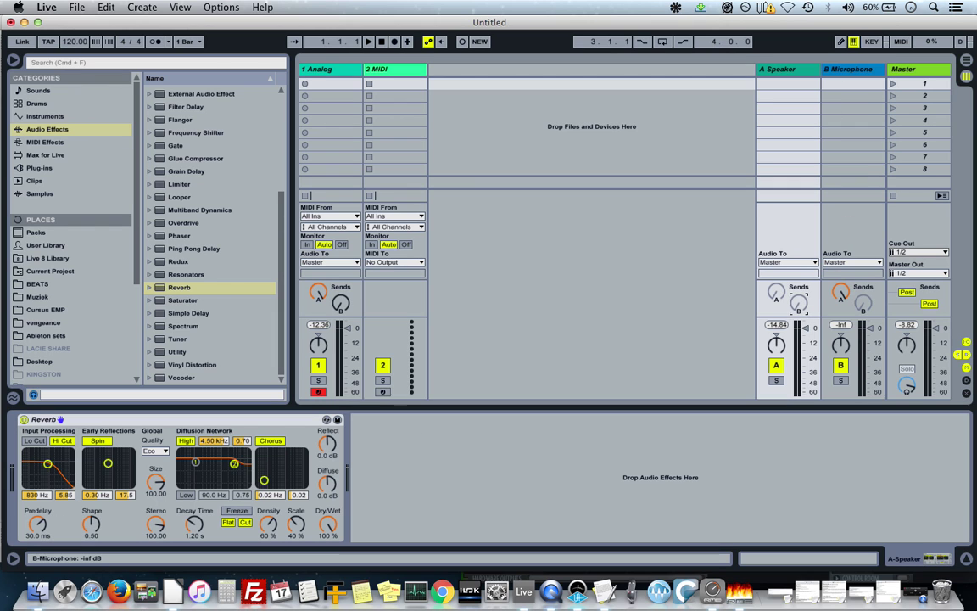
right_click(799, 307)
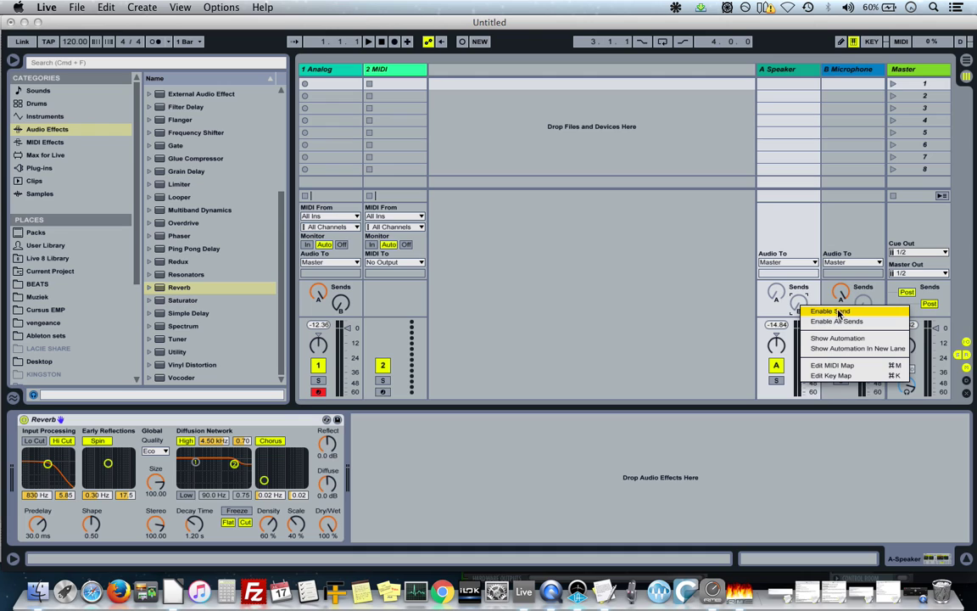
left_click(827, 312)
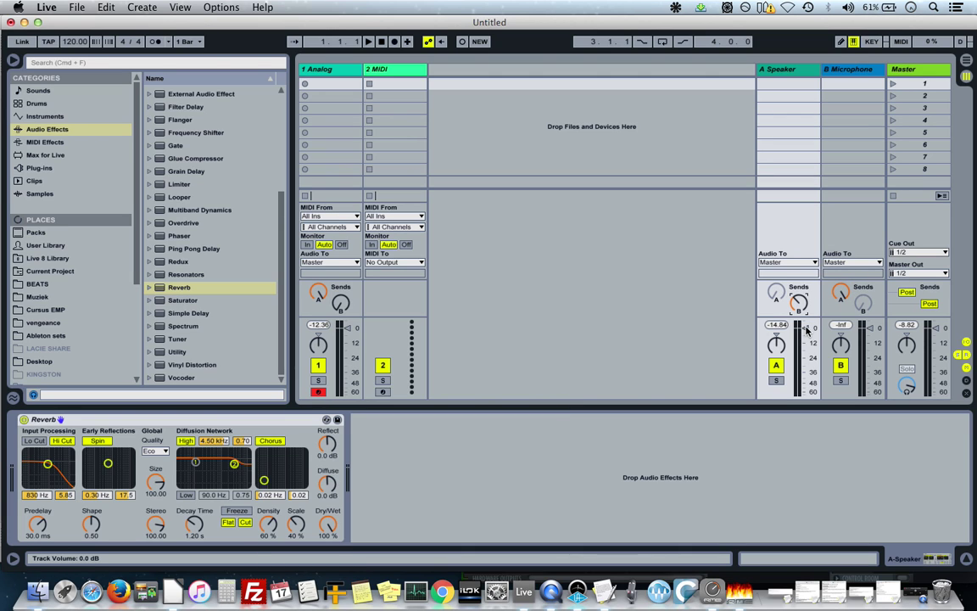
Step: Add a Compressor after the Speaker track's Reverb, check the cable loop in the LibreOffice Draw diagram, and return to Ableton Live
left_click_drag(280, 207, 273, 113)
left_click_drag(193, 176, 441, 474)
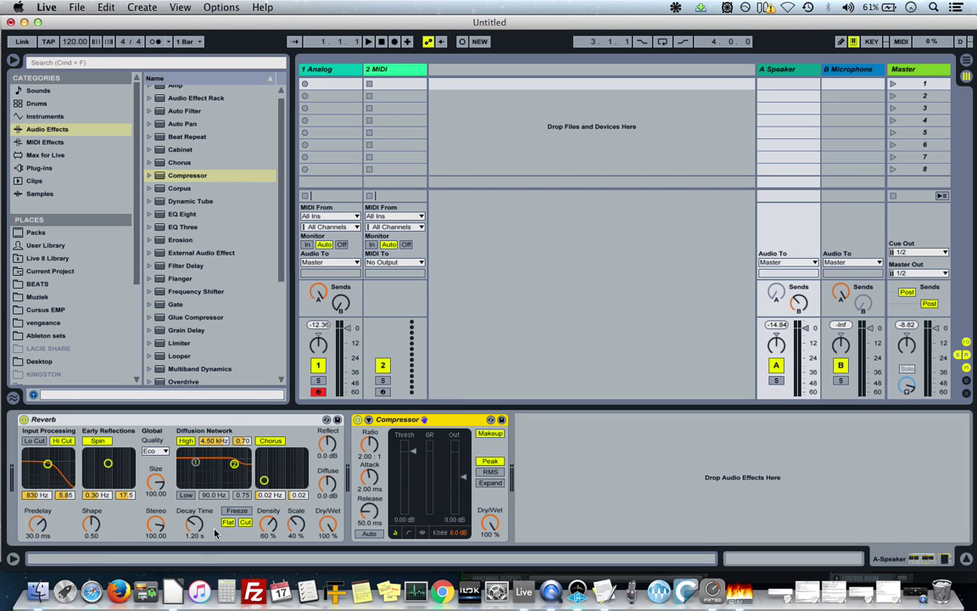
left_click(174, 591)
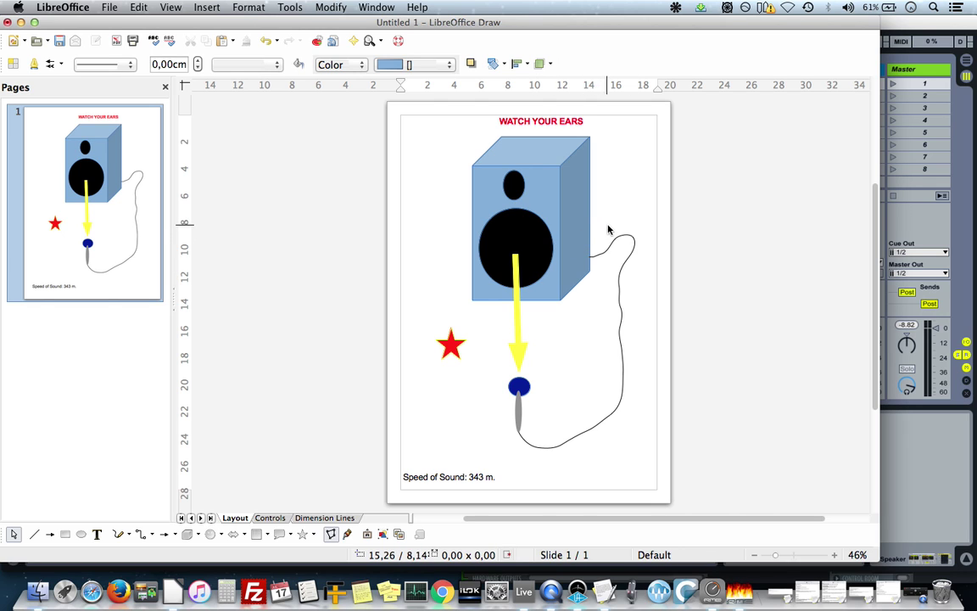
left_click(904, 32)
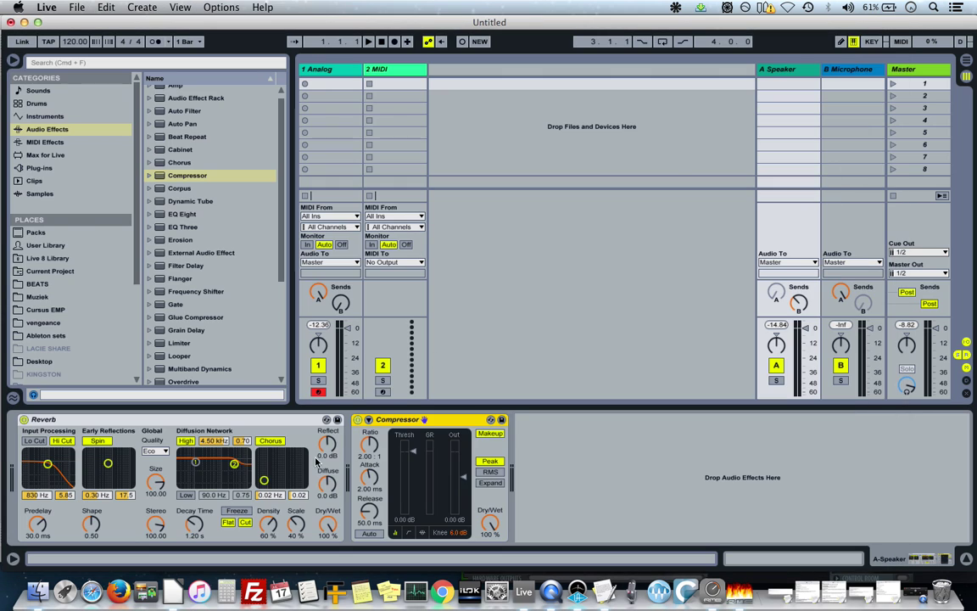
Step: Set the Compressor's threshold to about -26.3 dB with a ratio of about 10.5:1, and turn off Makeup
left_click_drag(418, 457, 418, 486)
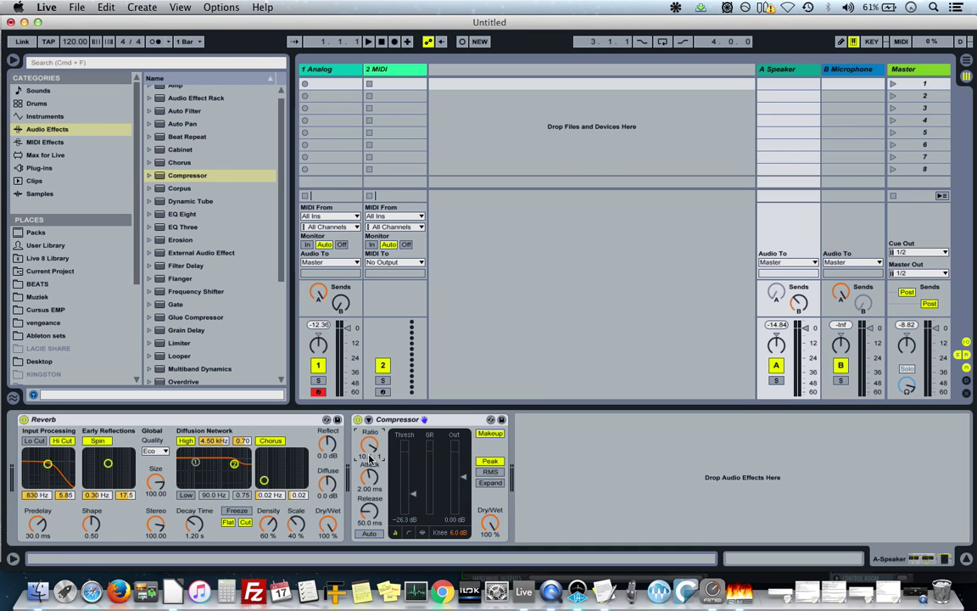
left_click(491, 434)
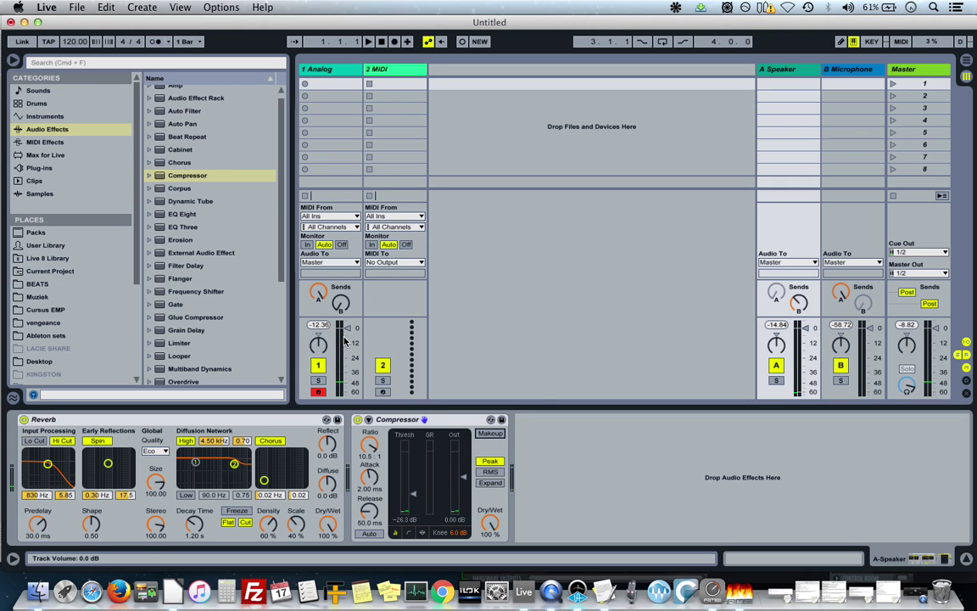
Step: Review the signal path through the devices and sends of the Analog, Speaker and Microphone tracks, ending on Speaker
left_click(335, 73)
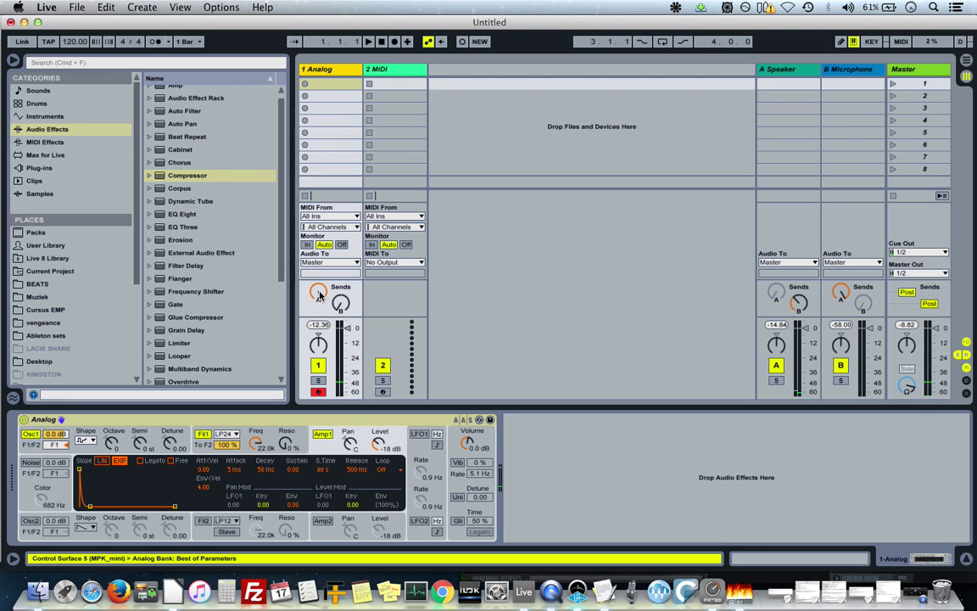
left_click(779, 72)
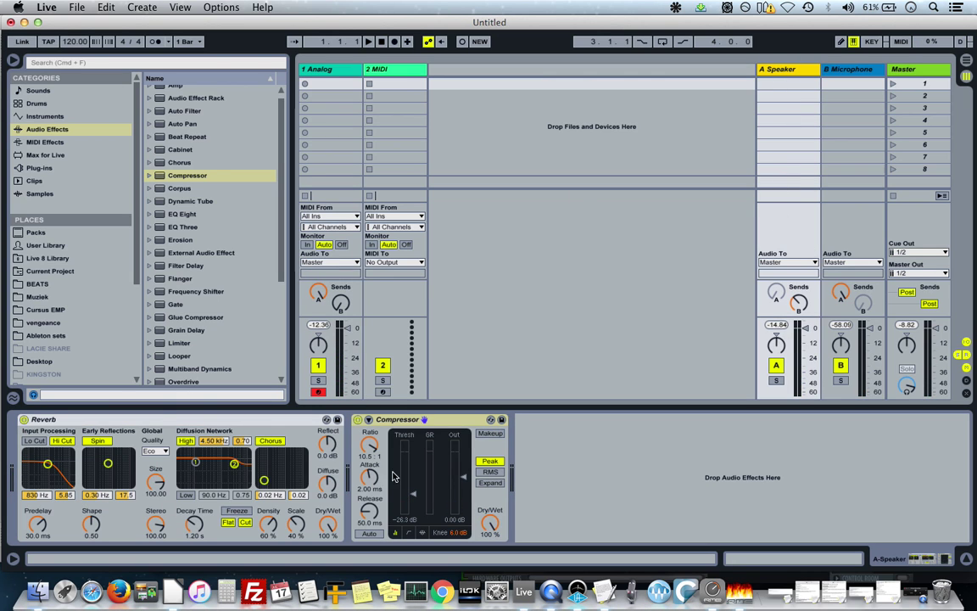
left_click(852, 75)
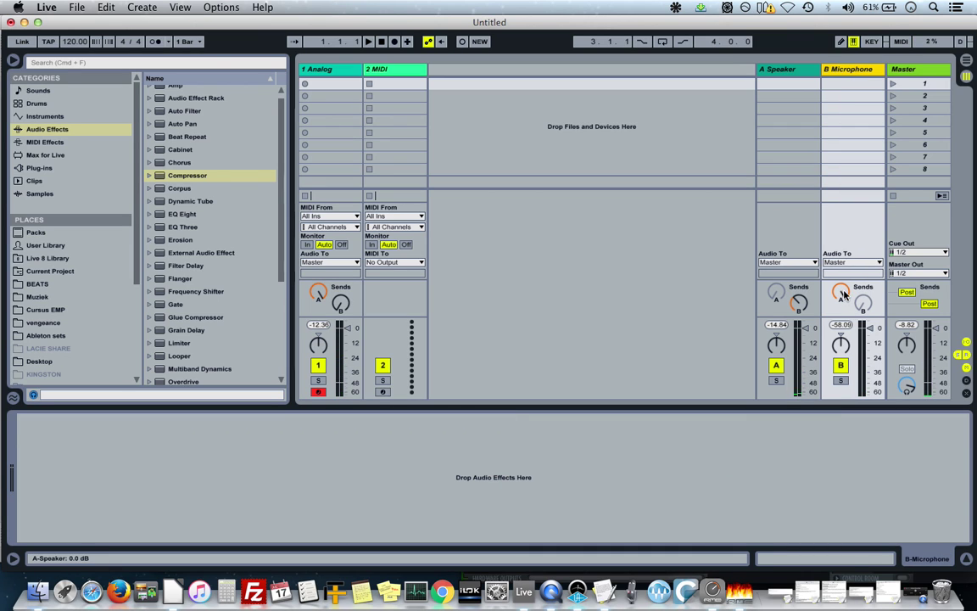
left_click(789, 74)
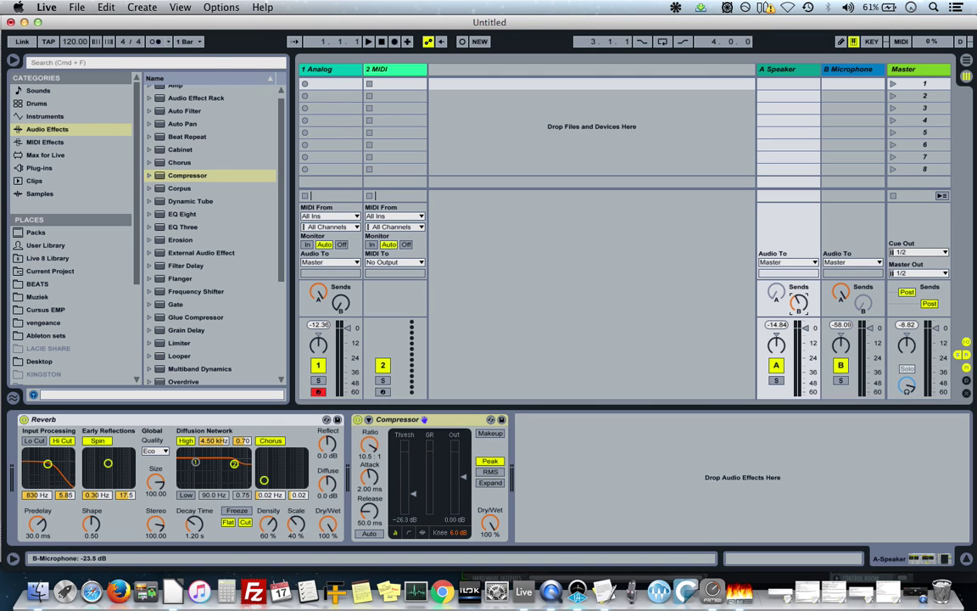
Step: Raise the Speaker track's send B to its maximum and test the Compressor output at 7.60 dB before lowering it to about 0.33 dB
mouse_move(798, 302)
left_mouse_down()
mouse_move(798, 262)
mouse_move(800, 308)
left_mouse_up()
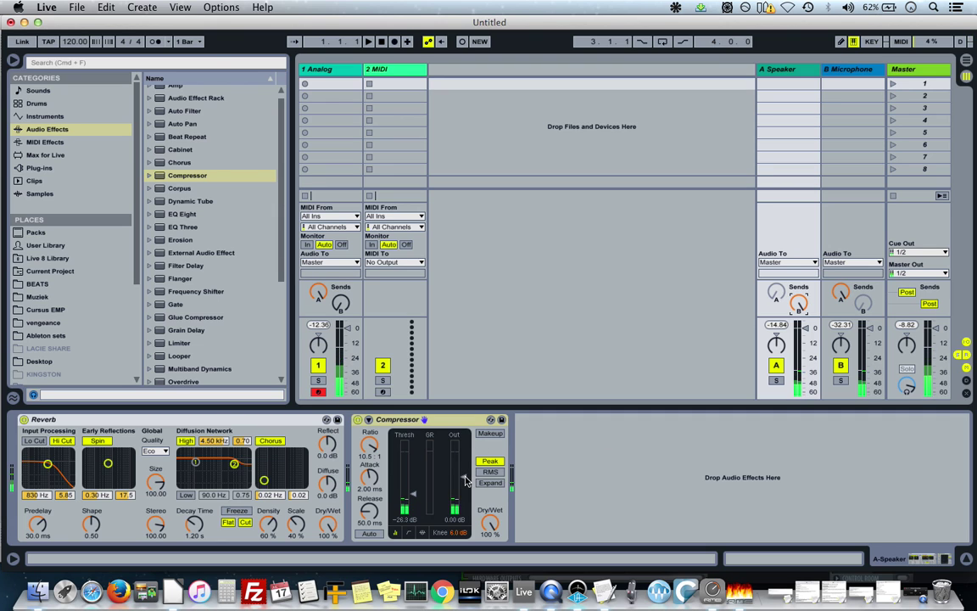
left_click_drag(466, 481, 466, 472)
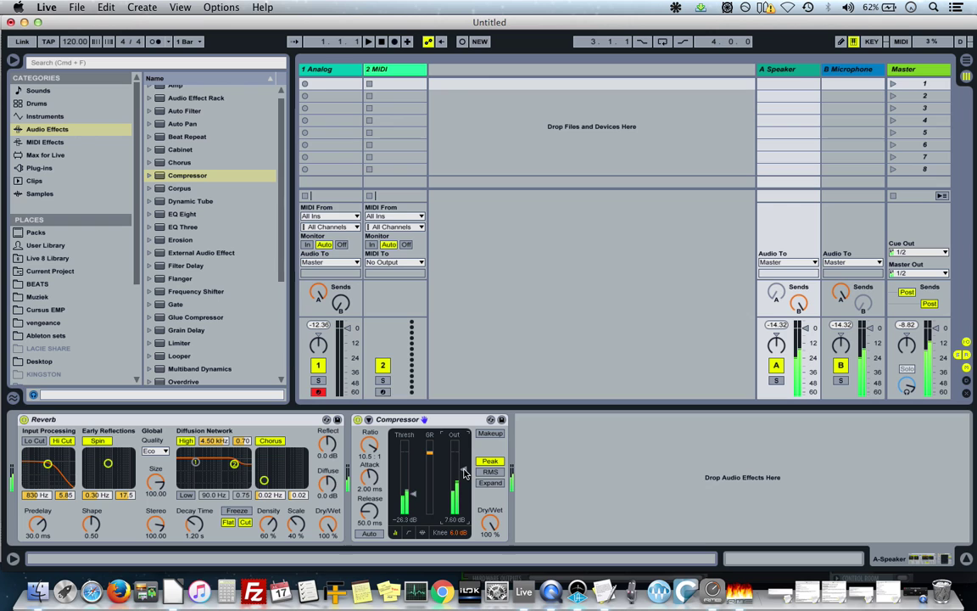
left_click_drag(464, 473, 464, 480)
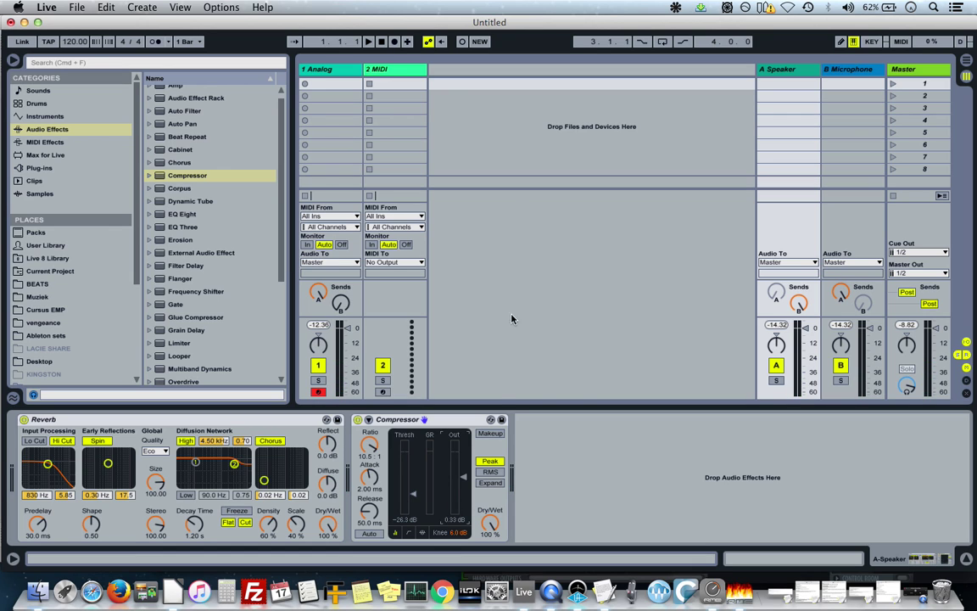
Step: Delete the empty MIDI track and insert a new audio track in its place
left_click(410, 69)
key("Delete")
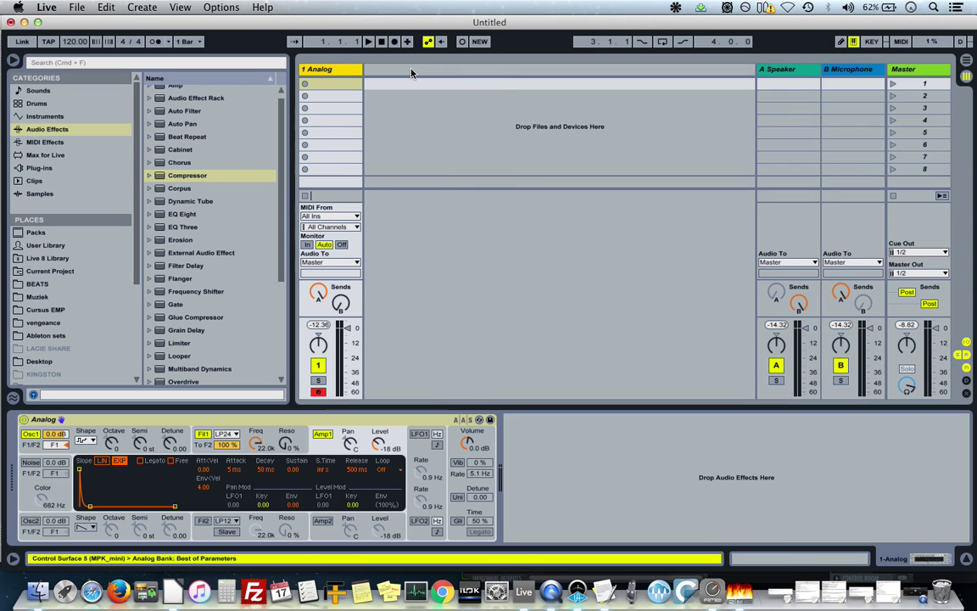
right_click(412, 76)
left_click(444, 82)
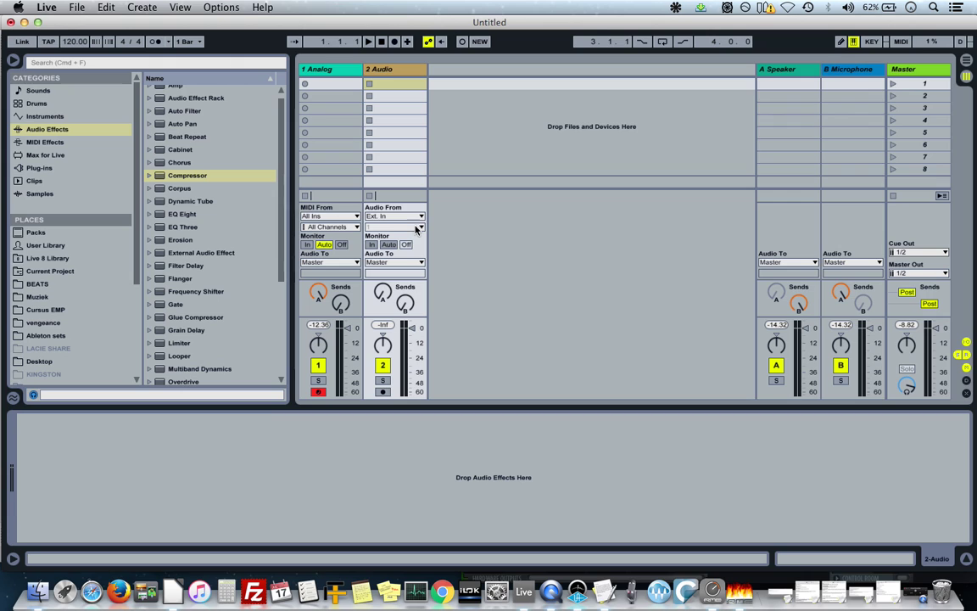
Step: Set the new audio track's input to Resampling and, with the track armed, start recording into its first clip slot
left_click(966, 343)
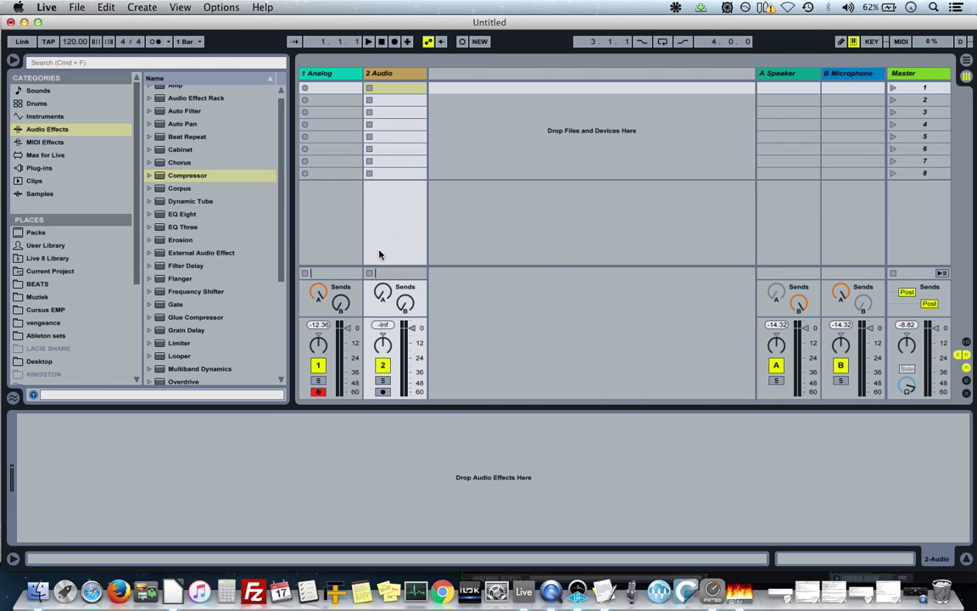
left_click(966, 343)
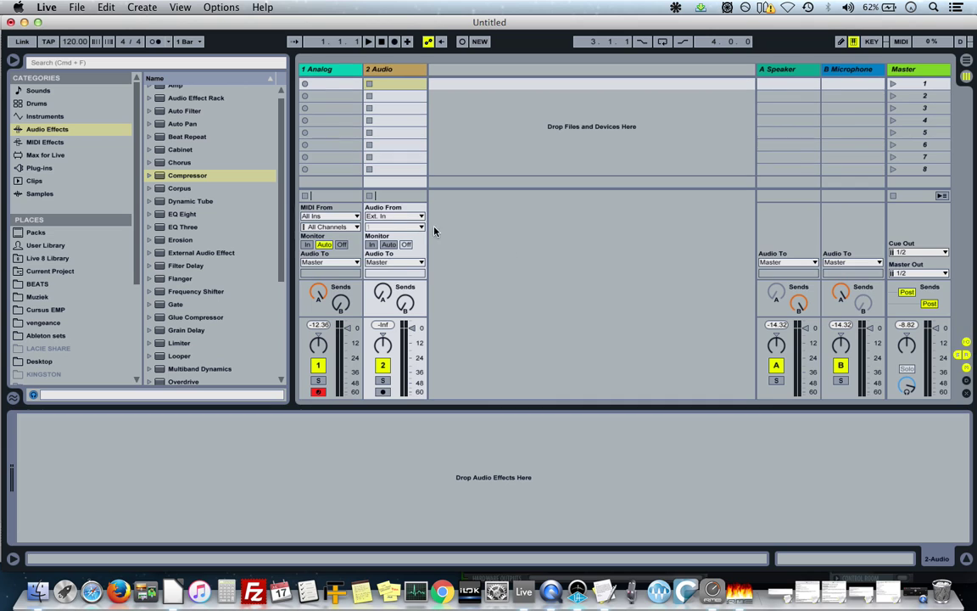
left_click(412, 217)
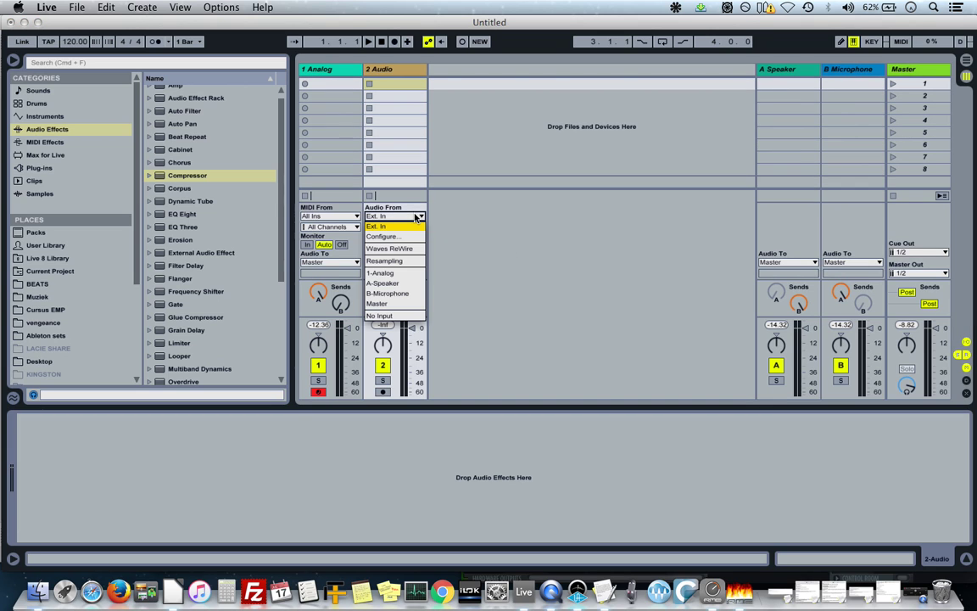
left_click(410, 262)
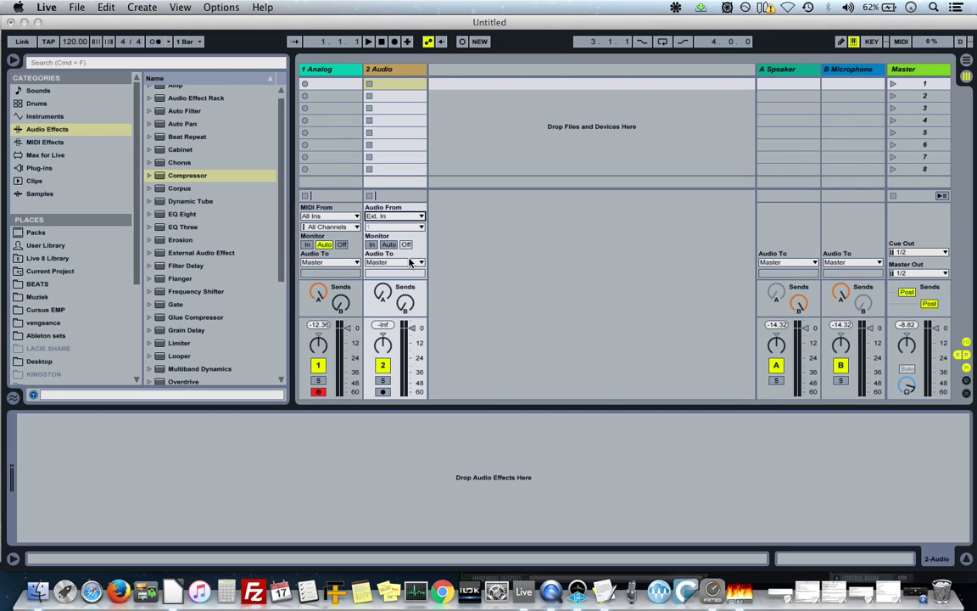
left_click(382, 392)
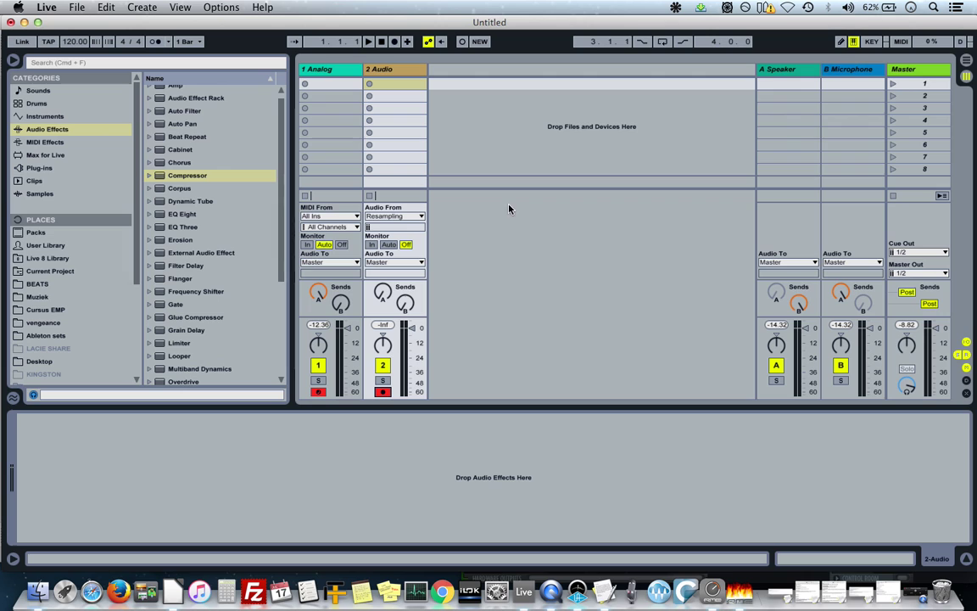
left_click(369, 84)
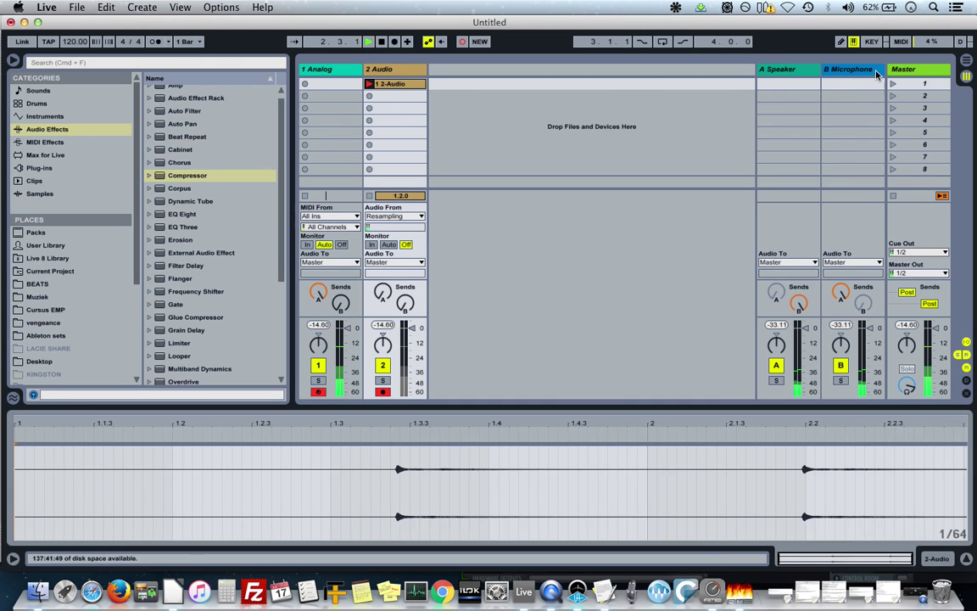
Step: Raise the output of the Speaker return track's Compressor to about 7.60 dB
left_click(787, 77)
key("Right")
key("Right")
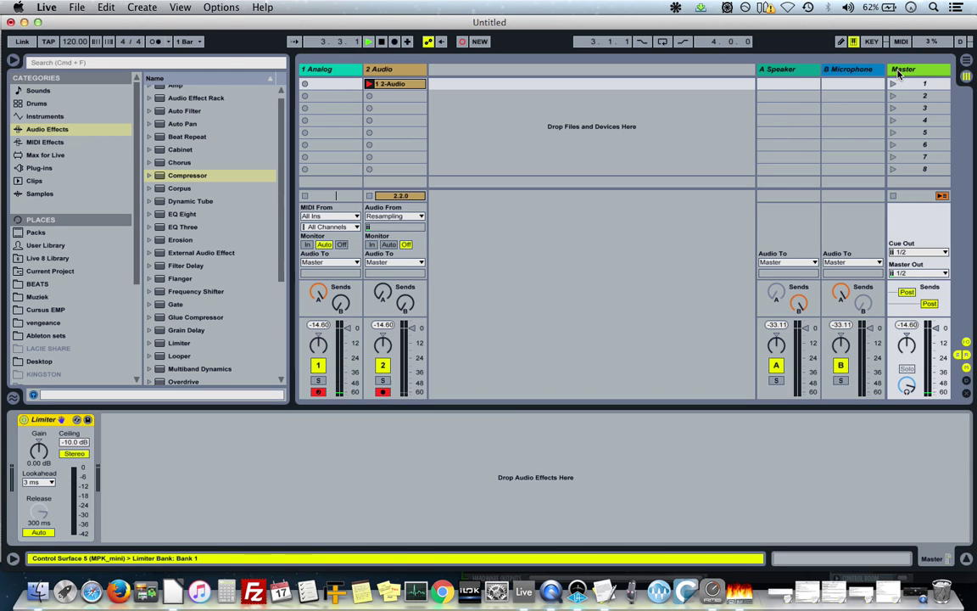
left_click(774, 69)
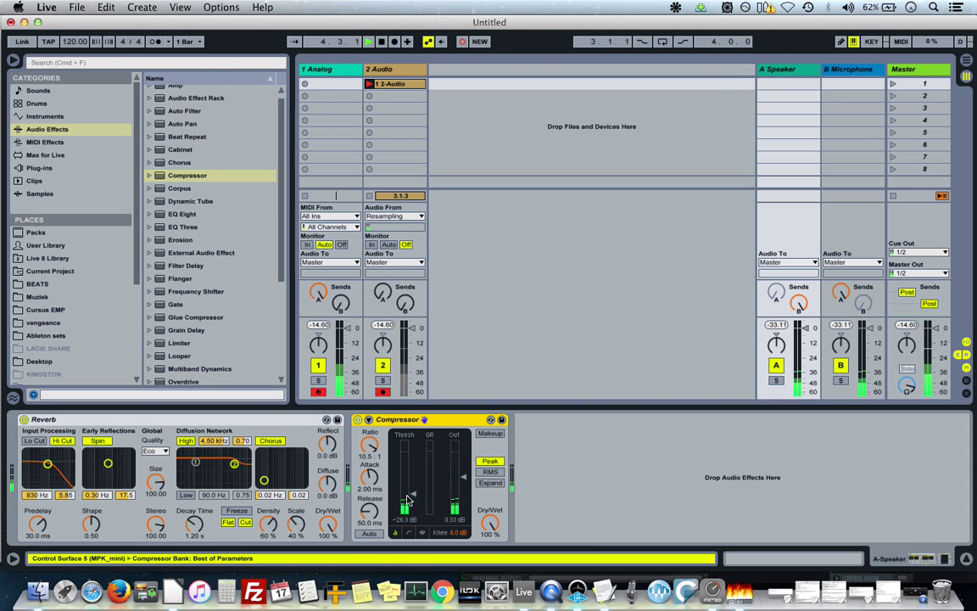
left_click_drag(464, 482, 464, 468)
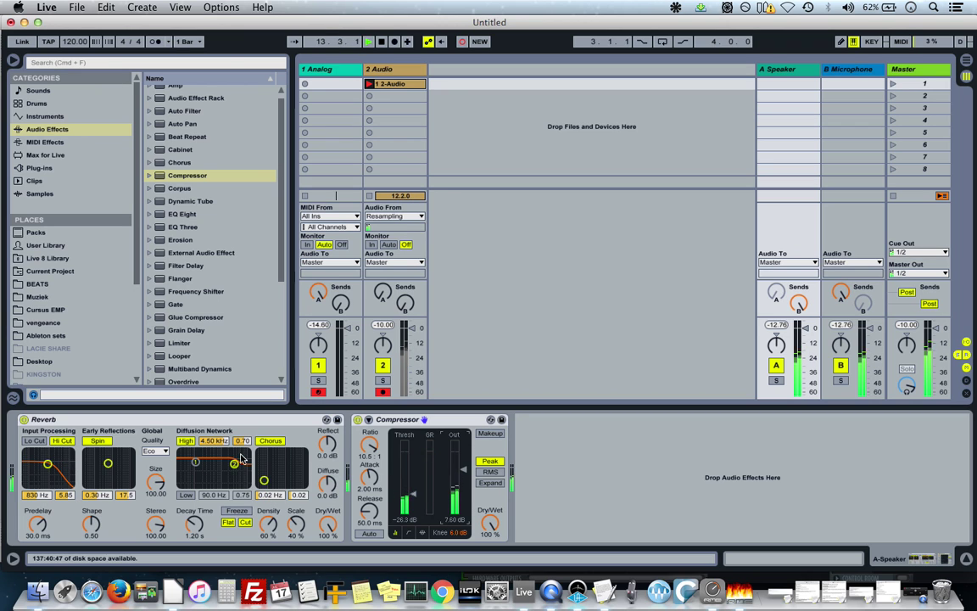
Step: Set the Reverb's high diffusion filter to about 4.69 kHz and 0.68, Decay Time to 5.21 s, and Spin to about 0.68 Hz and 38.9
left_click_drag(241, 459, 241, 451)
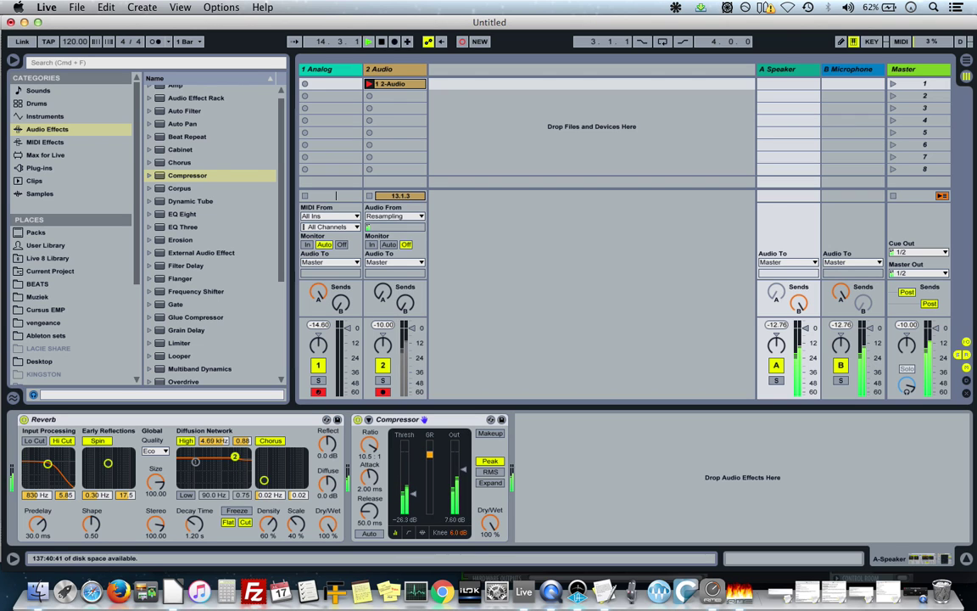
left_click_drag(108, 462, 130, 451)
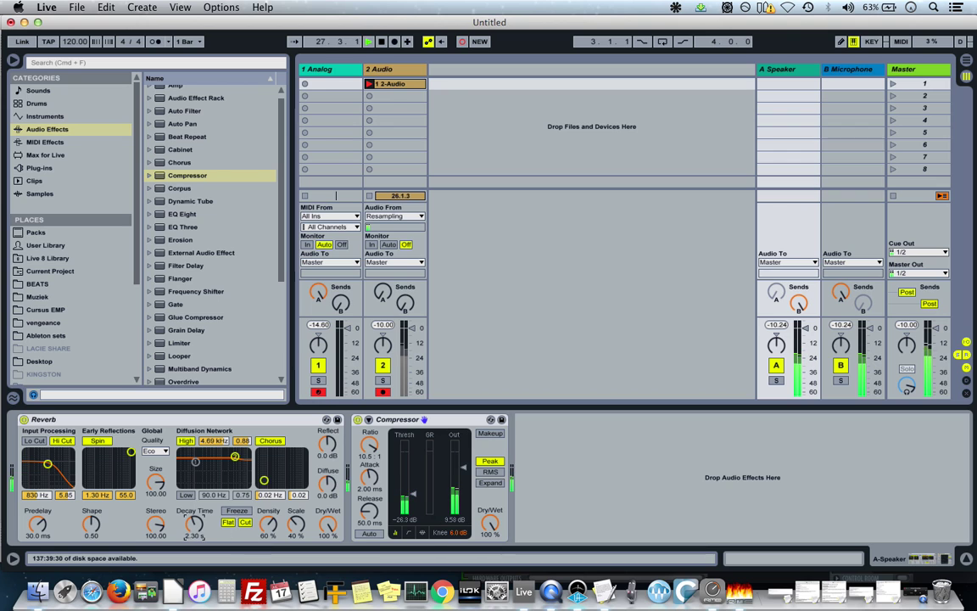
left_click_drag(194, 523, 195, 462)
left_click_drag(130, 452, 124, 458)
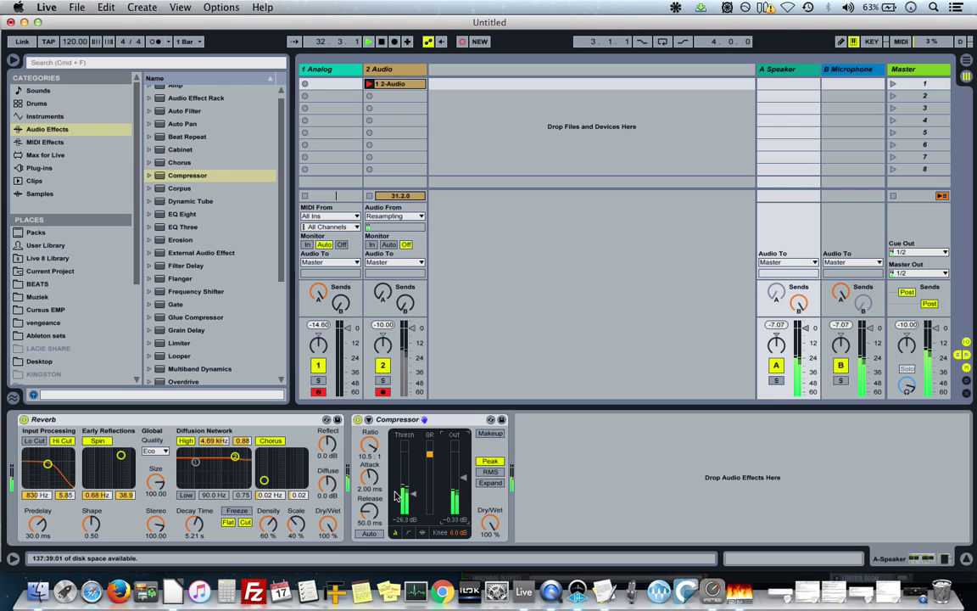
Step: Set the Reverb's Predelay to 25 ms and Spin to 1.30 Hz and 55.0, switch off Hi Cut, and reduce Size to about 26.41
left_click_drag(40, 526, 40, 536)
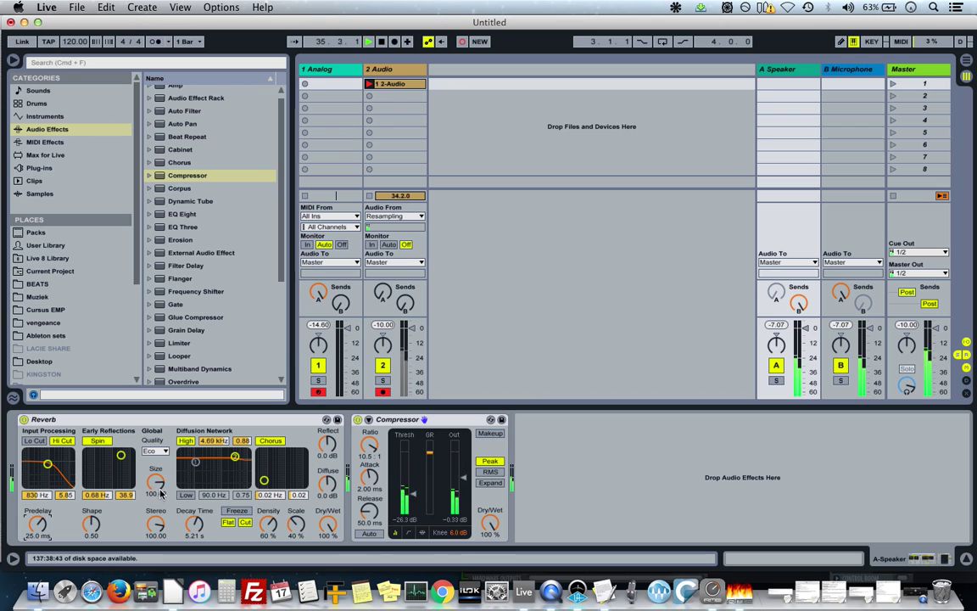
left_click_drag(120, 456, 130, 452)
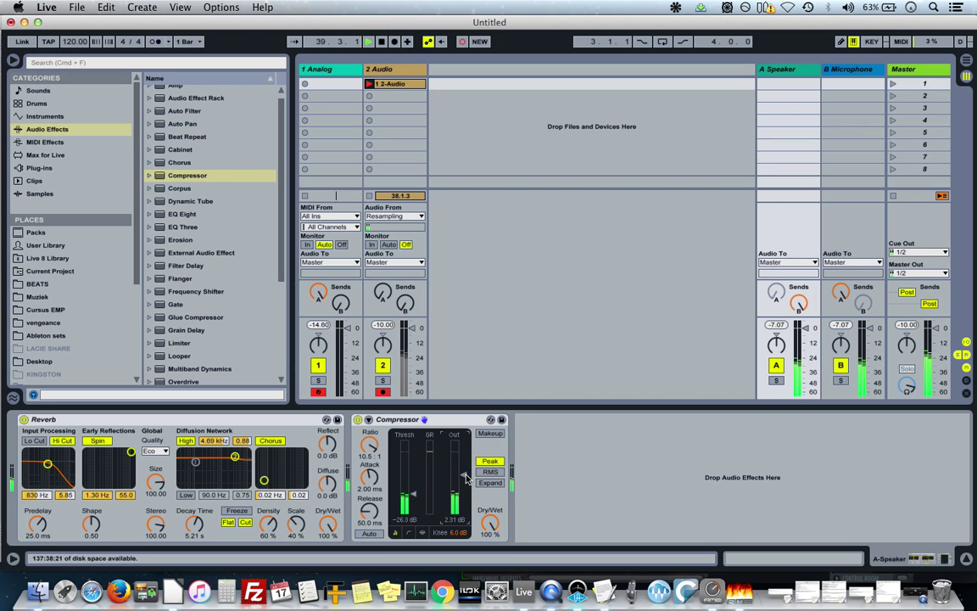
left_click(62, 440)
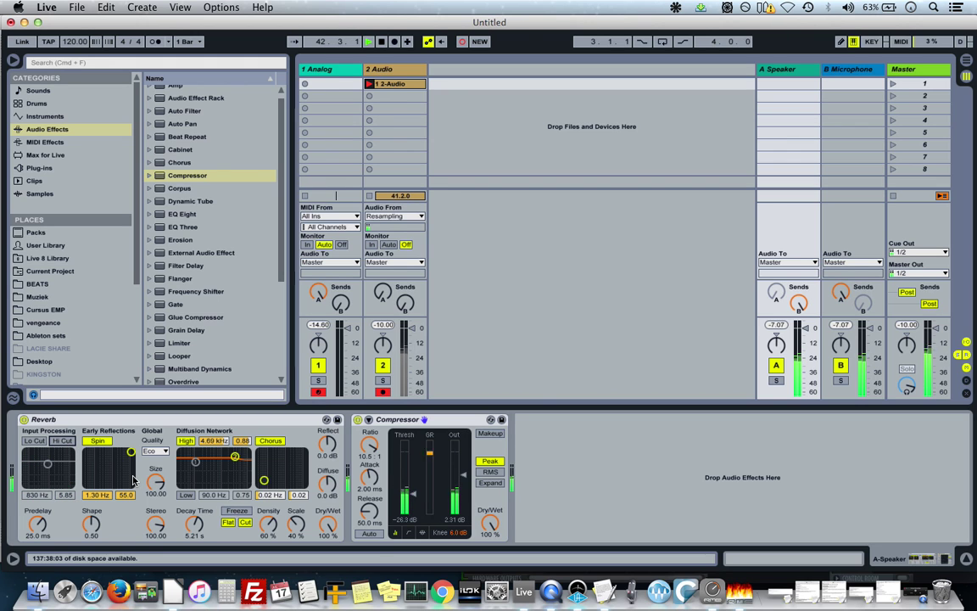
left_click_drag(157, 489, 158, 490)
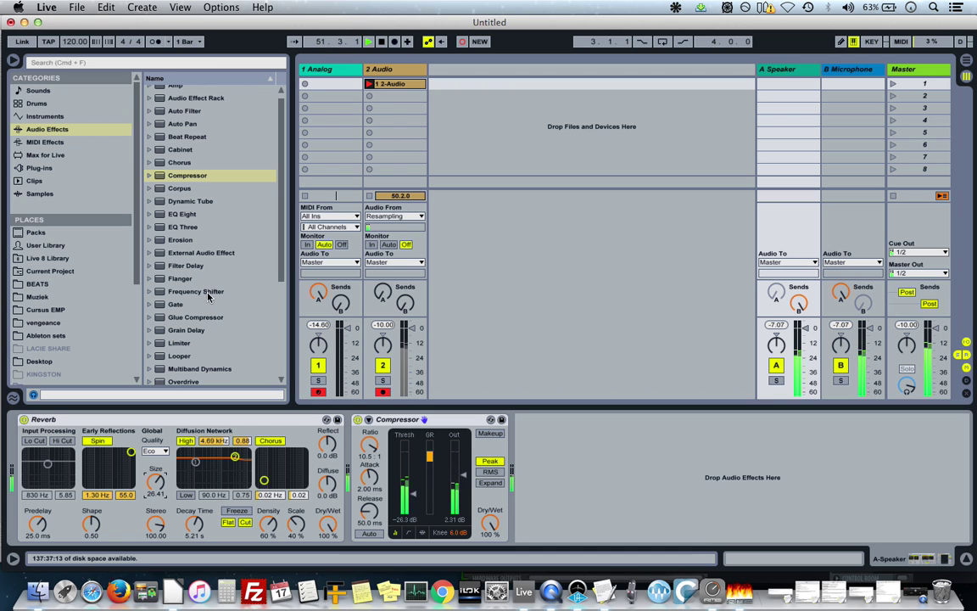
Step: Insert a Frequency Shifter between the Reverb and the Compressor, and set its Frequency to about -20 Hz
left_click_drag(200, 291, 355, 446)
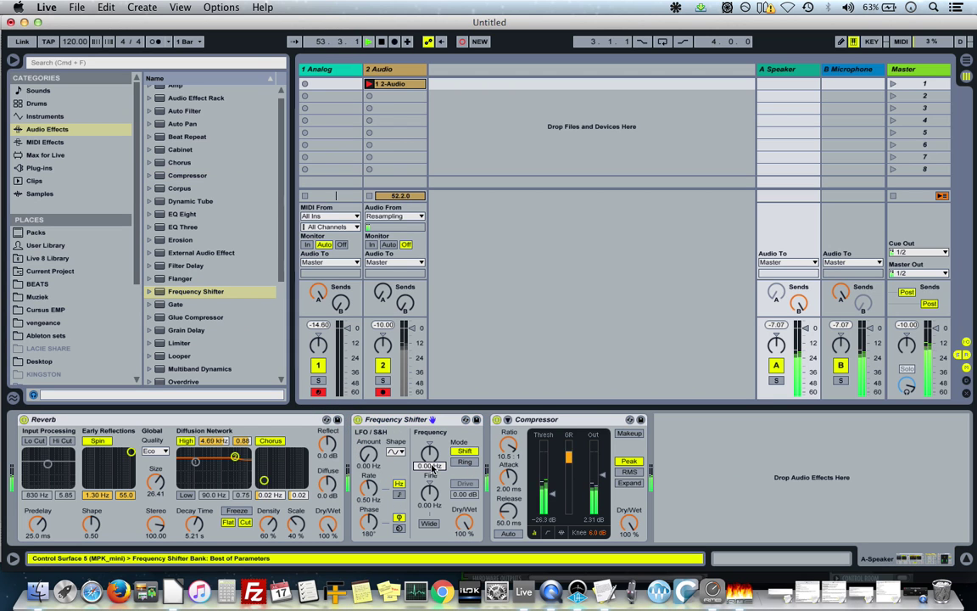
left_click_drag(432, 467, 432, 468)
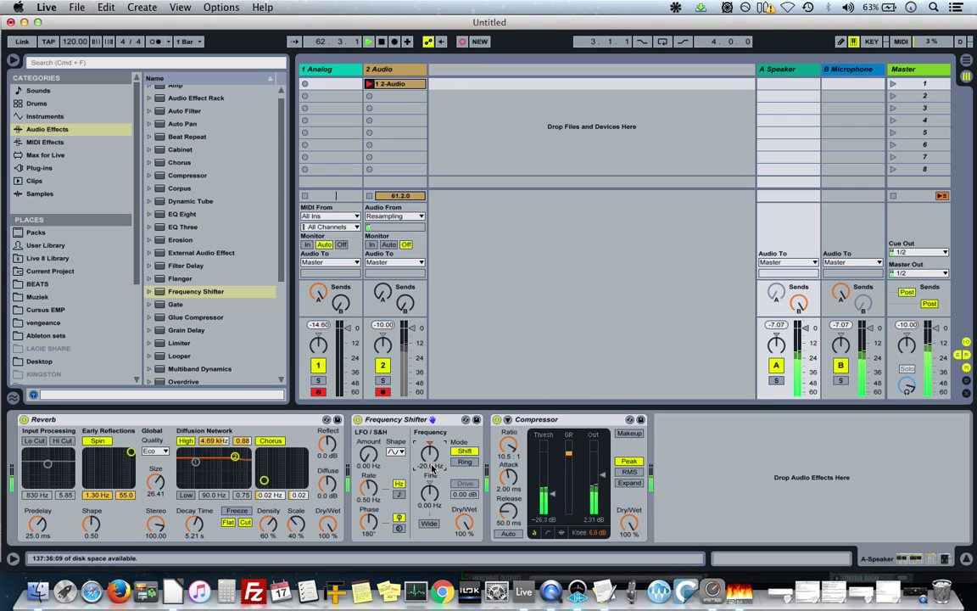
Step: Vary the Frequency Shifter's Frequency to 10 Hz and back to -20 Hz, and lower its Dry/Wet to about 12.7%
left_click_drag(430, 467, 431, 465)
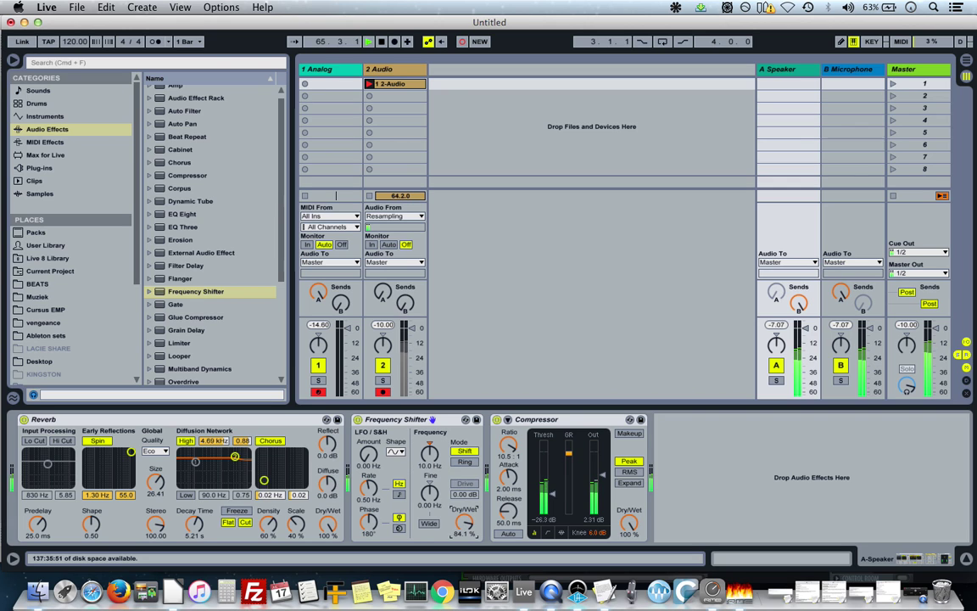
left_click_drag(464, 521, 464, 533)
left_click(431, 463)
left_click_drag(431, 463, 431, 472)
left_click_drag(464, 522, 464, 536)
left_click_drag(464, 537, 464, 537)
Step: Set the Frequency Shifter's Frequency to 5 Hz and raise its Dry/Wet to about 27%
left_click(446, 461)
type("5")
key("Return")
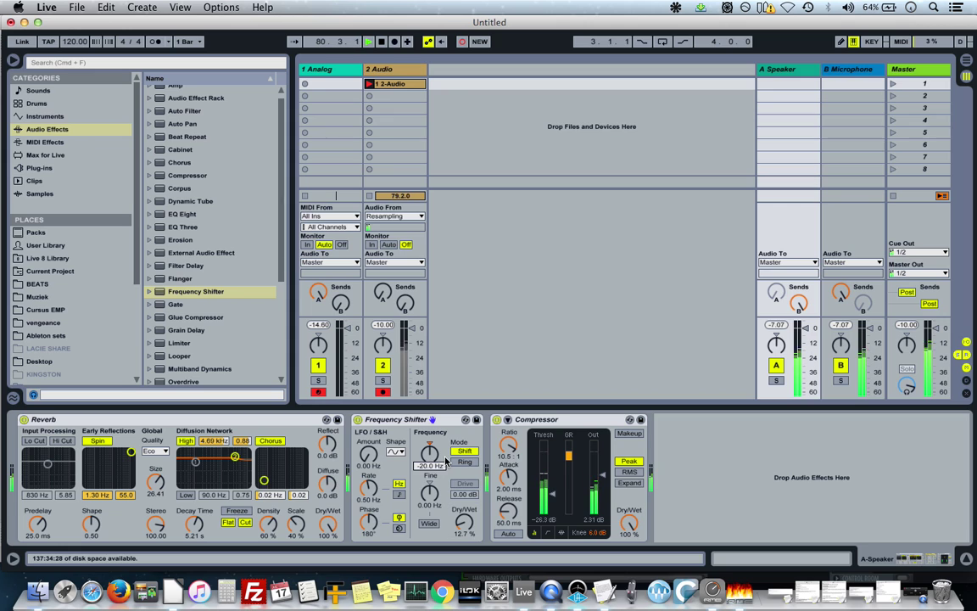
left_click(464, 524)
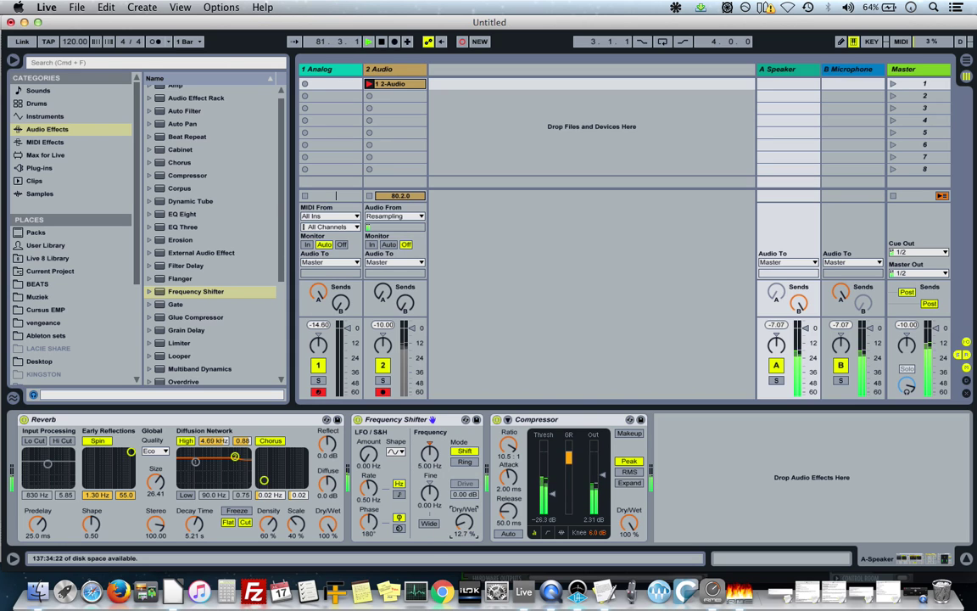
left_click_drag(464, 524, 464, 521)
left_click_drag(464, 525, 463, 524)
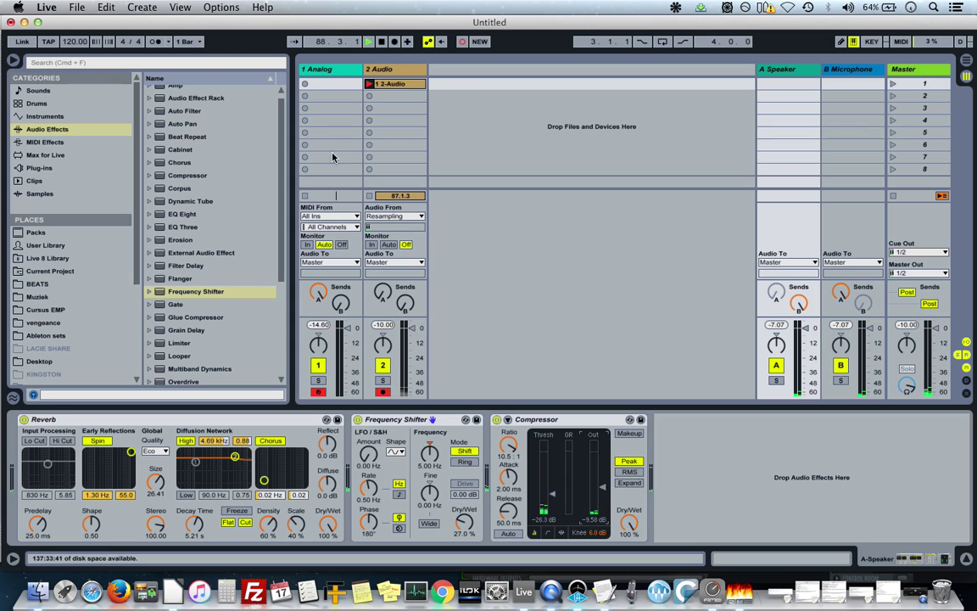
Step: End the clip recording on the 2 Audio track and stop the transport
left_click(369, 196)
left_click(392, 85)
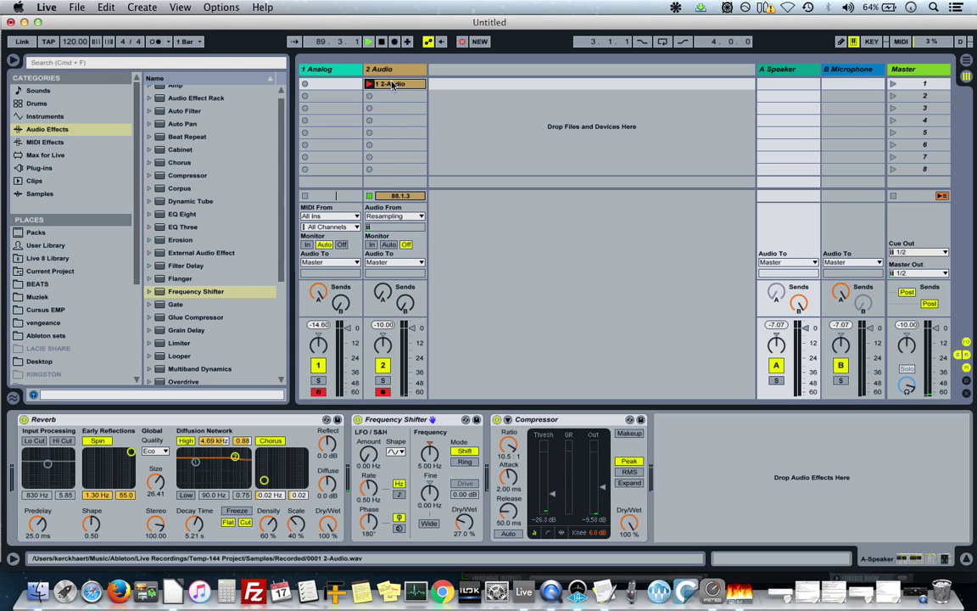
key("space")
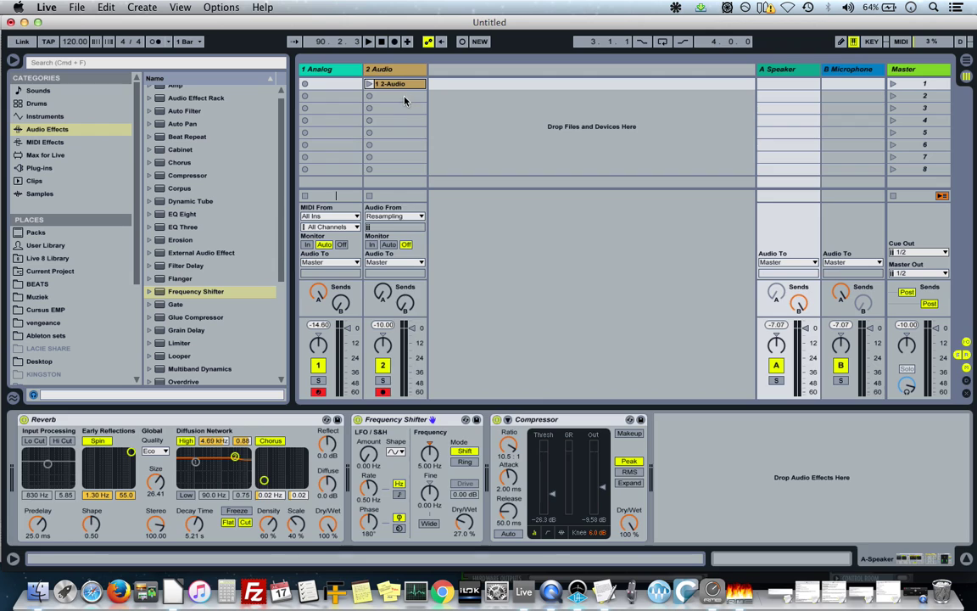
Step: Open the recorded 2-Audio clip and trim its loop and playback region to run from bar 17 to bar 29
double_click(399, 85)
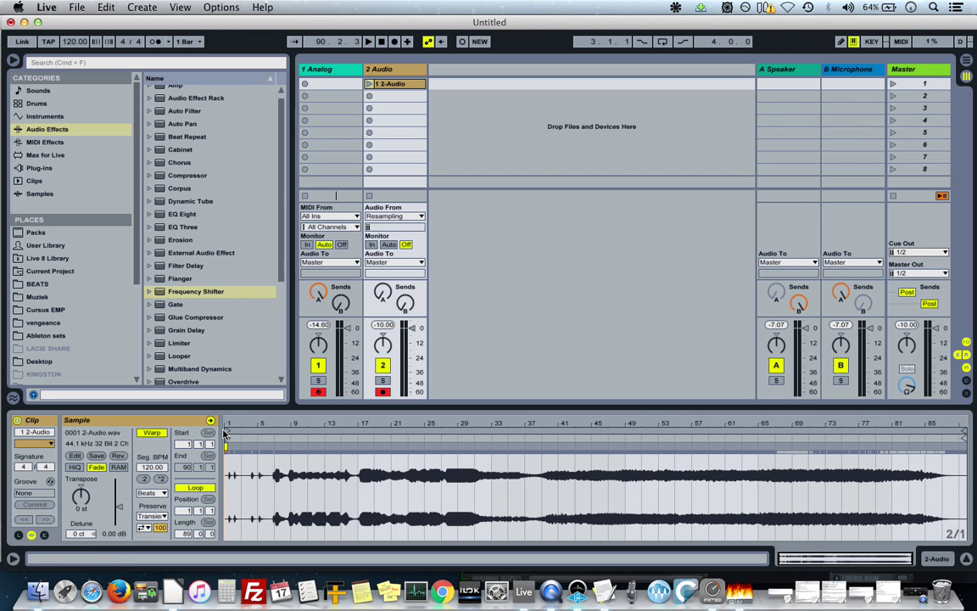
left_click_drag(225, 433, 355, 435)
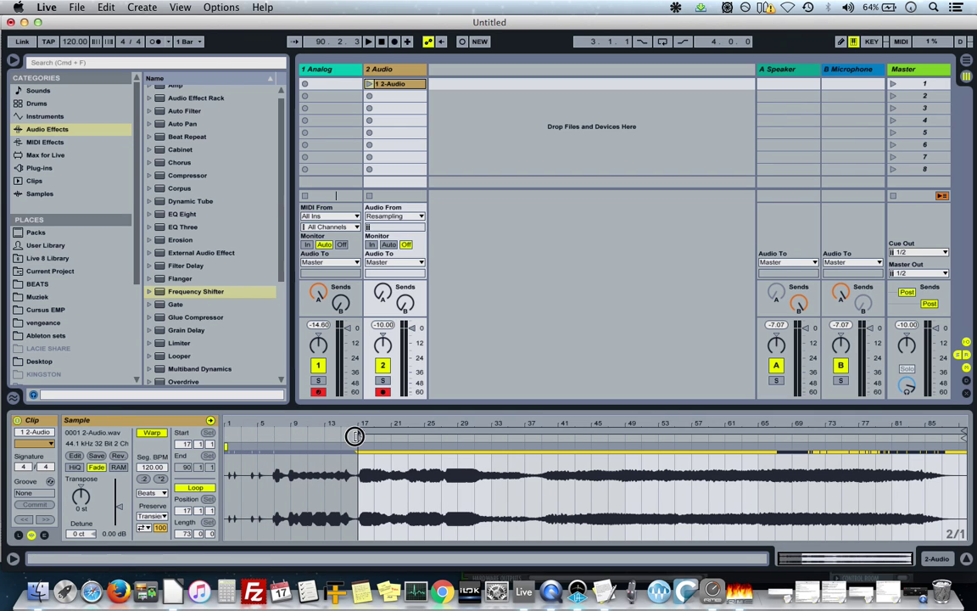
left_click_drag(964, 434, 454, 468)
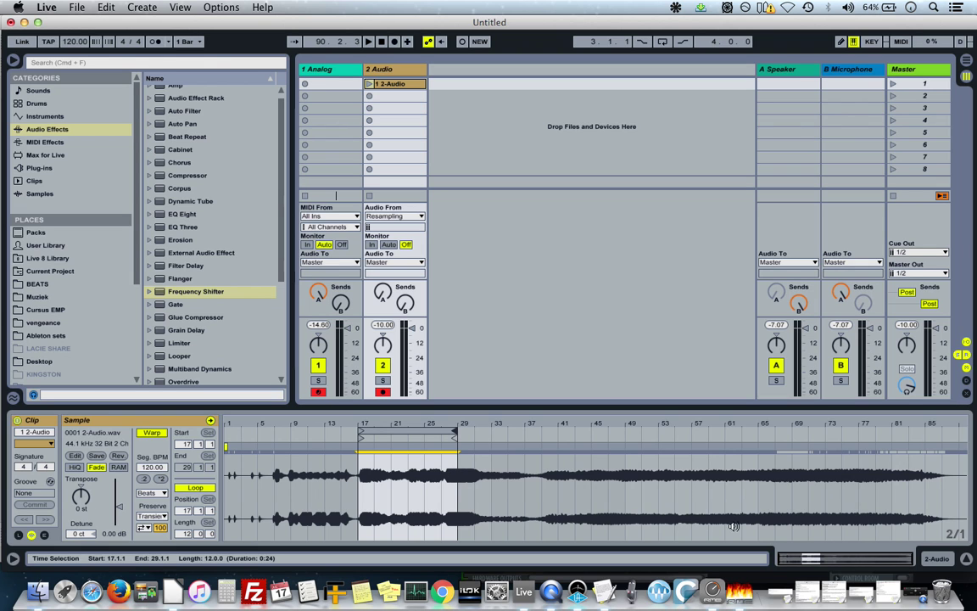
key("ctrl+super+Escape")
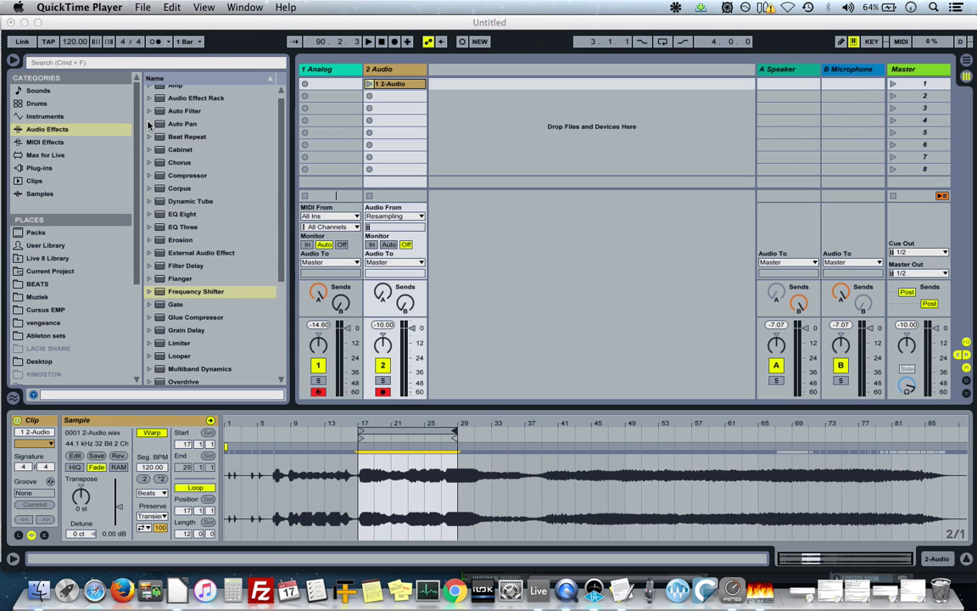